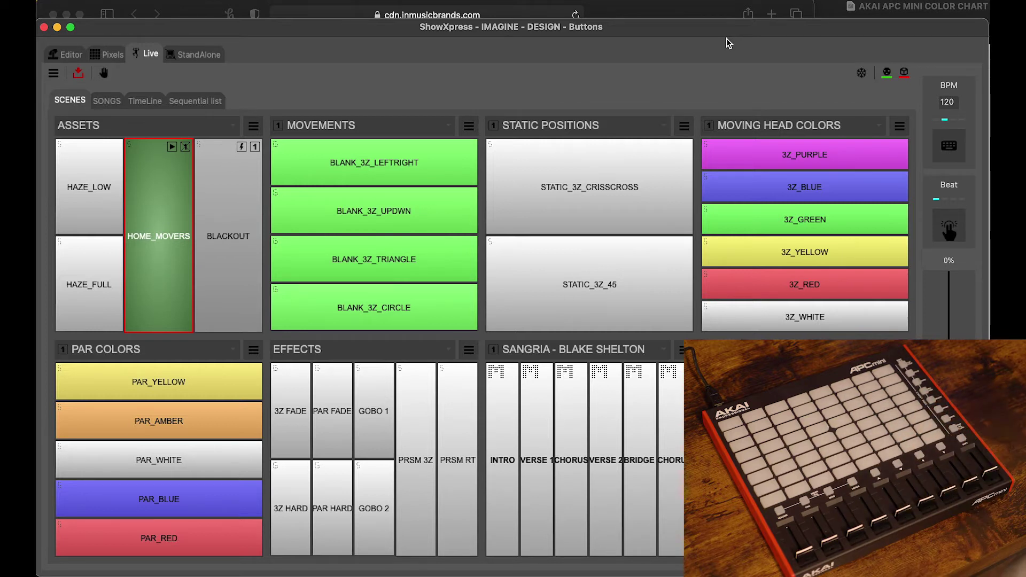
Select APC mini mk2 Control as the MIDI In device in the MIDI preferences, then close the preferences.
left_click_drag(715, 31, 716, 31)
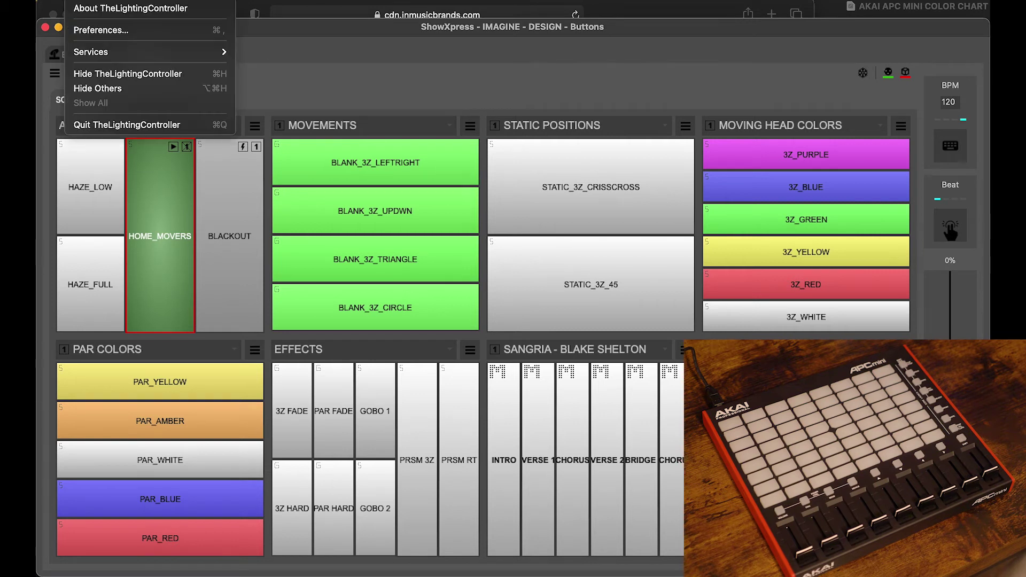
left_click(102, 30)
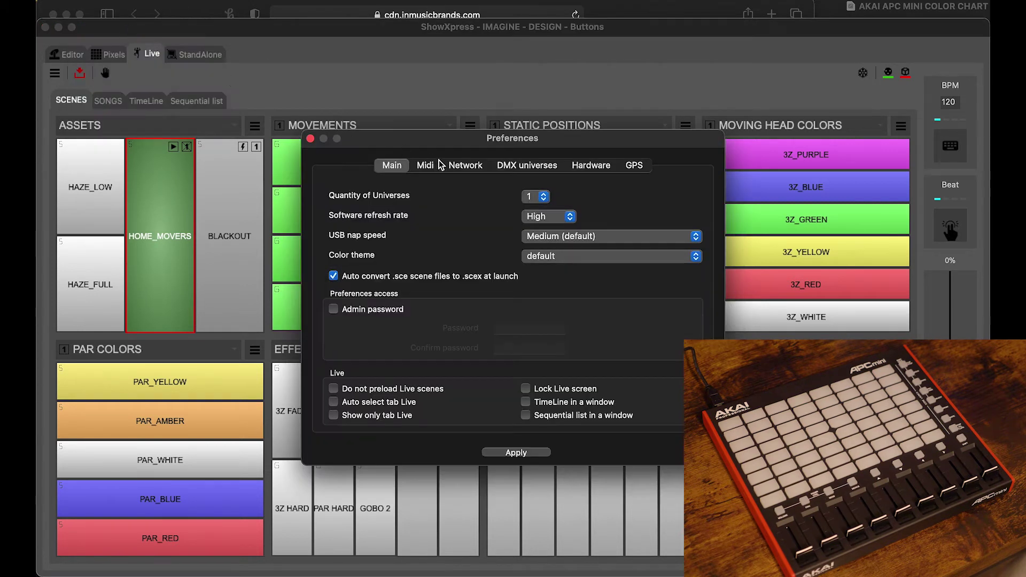
left_click(426, 167)
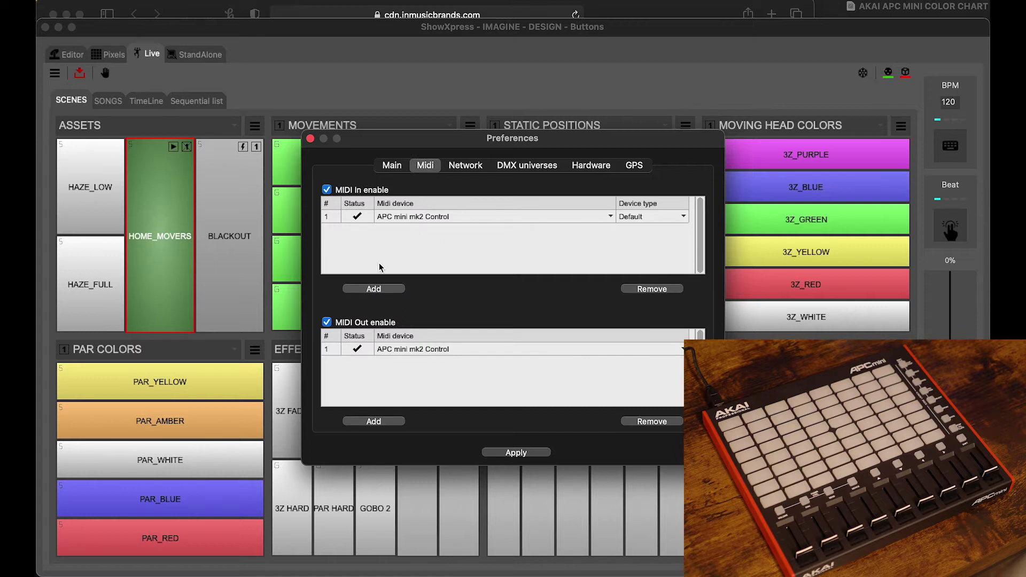
left_click(420, 218)
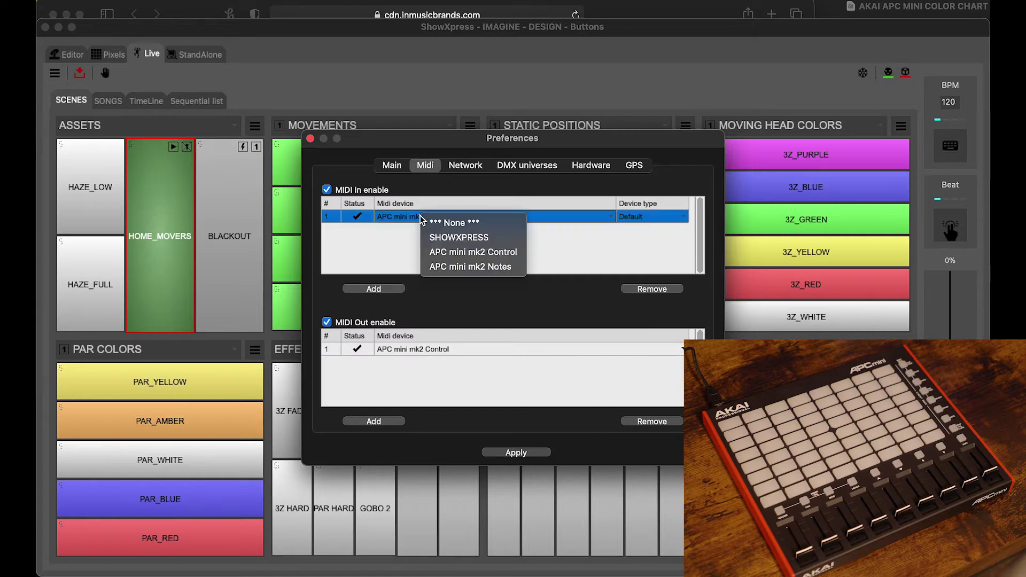
left_click(504, 254)
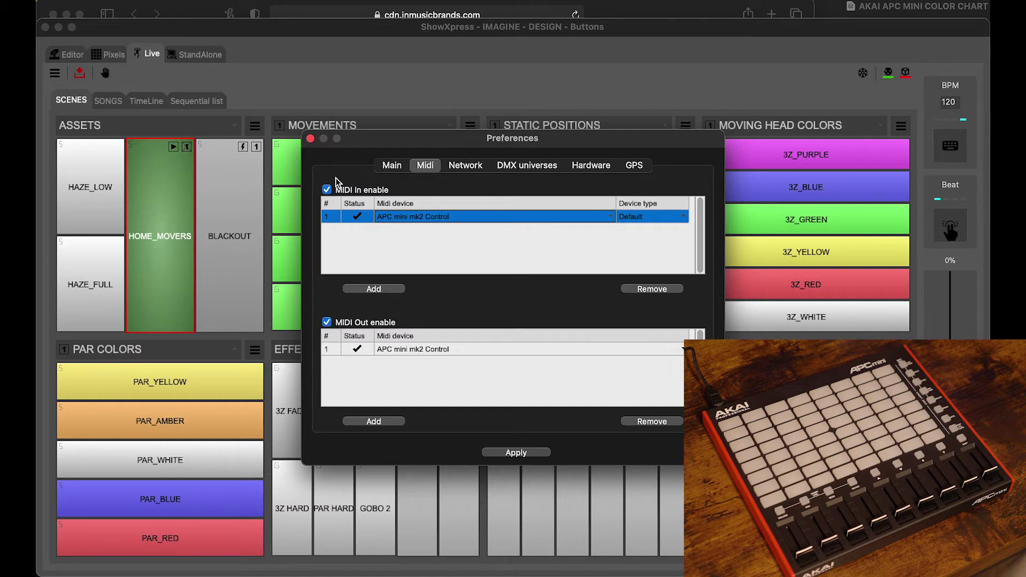
left_click(310, 139)
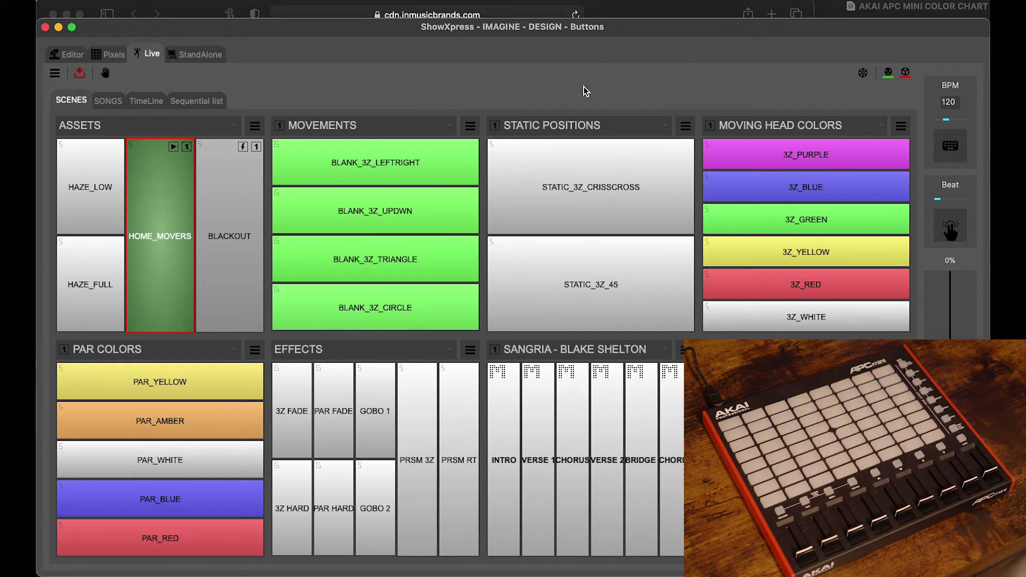
Enable MIDI in and MIDI out in the PAR_YELLOW button's trigger and learn note 56 on channel 1 as its MIDI input.
left_click(220, 390)
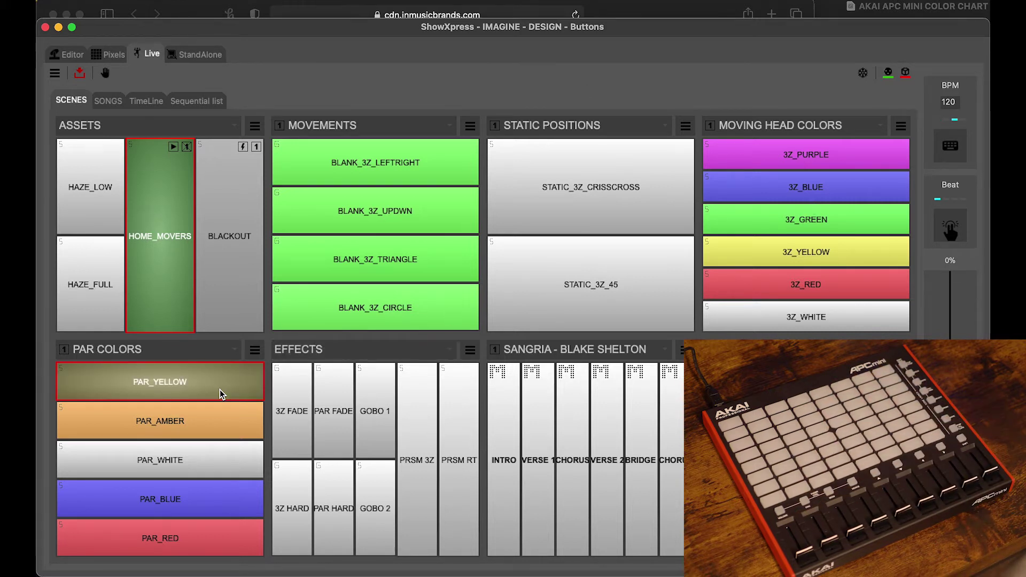
right_click(169, 385)
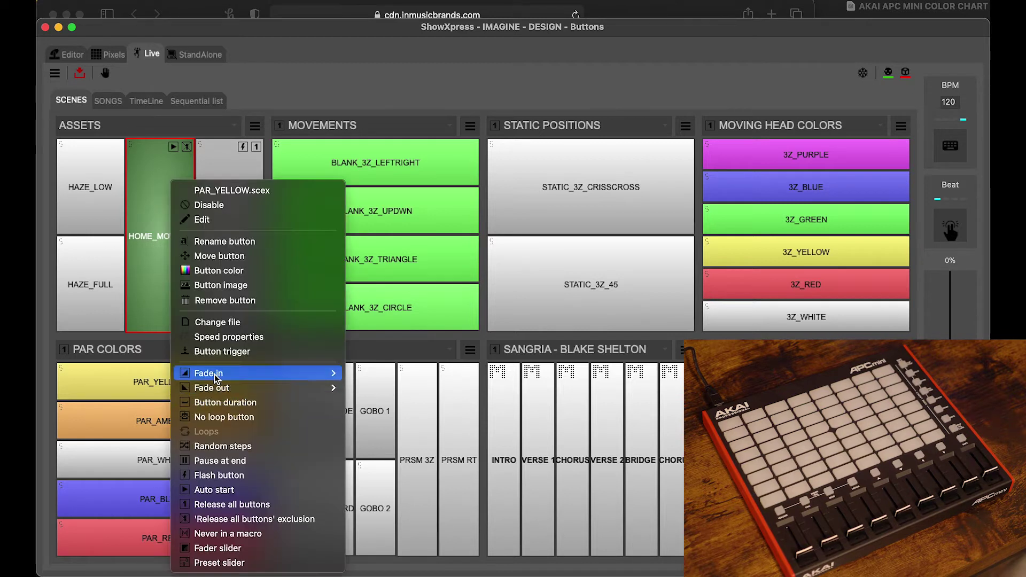
left_click(222, 357)
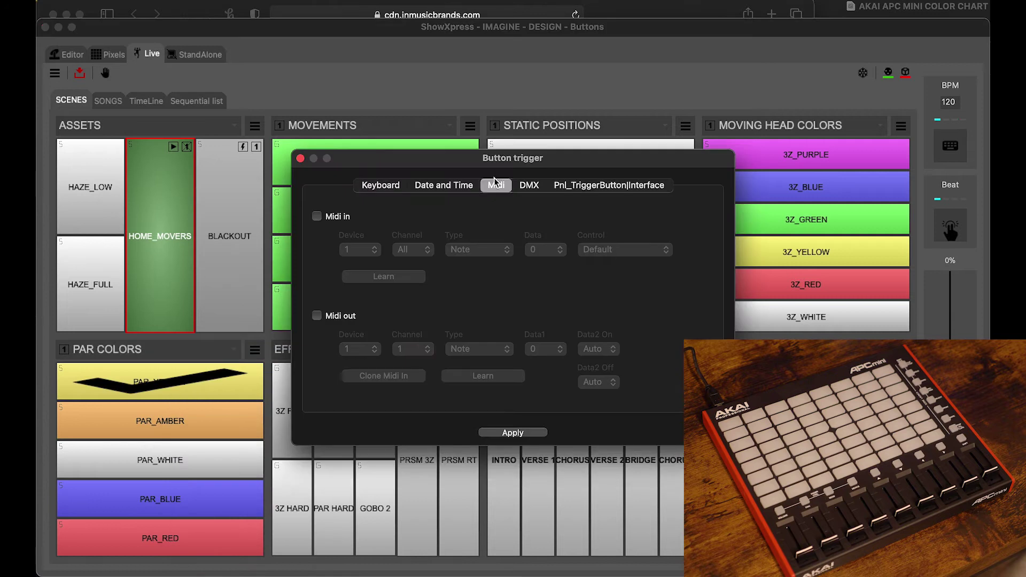
left_click(340, 218)
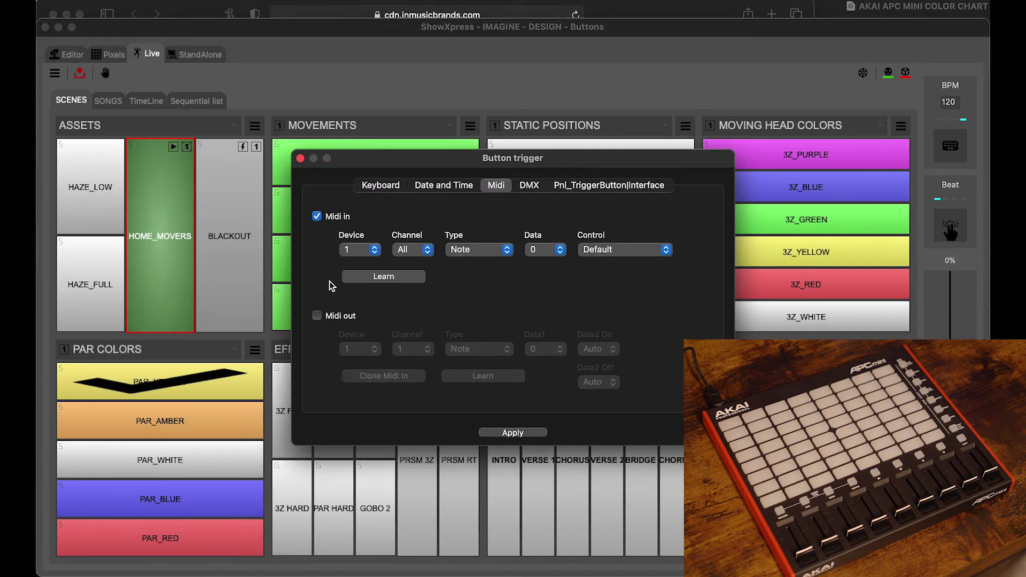
left_click(317, 316)
left_click(404, 277)
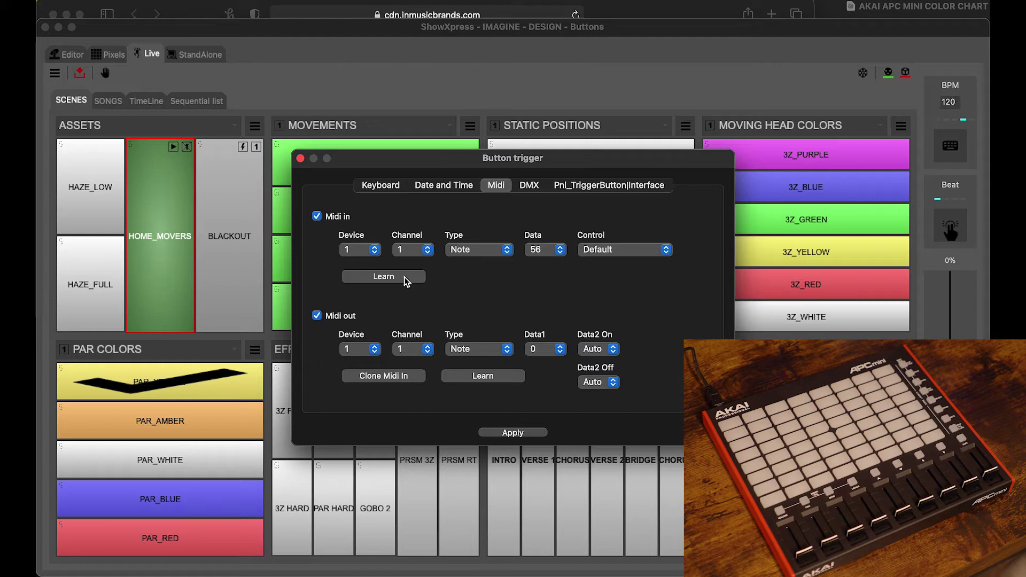
Clone the MIDI input to the output, set Data2 On to 1 and Data2 Off to 0, and apply the trigger.
left_click(393, 377)
left_click(596, 348)
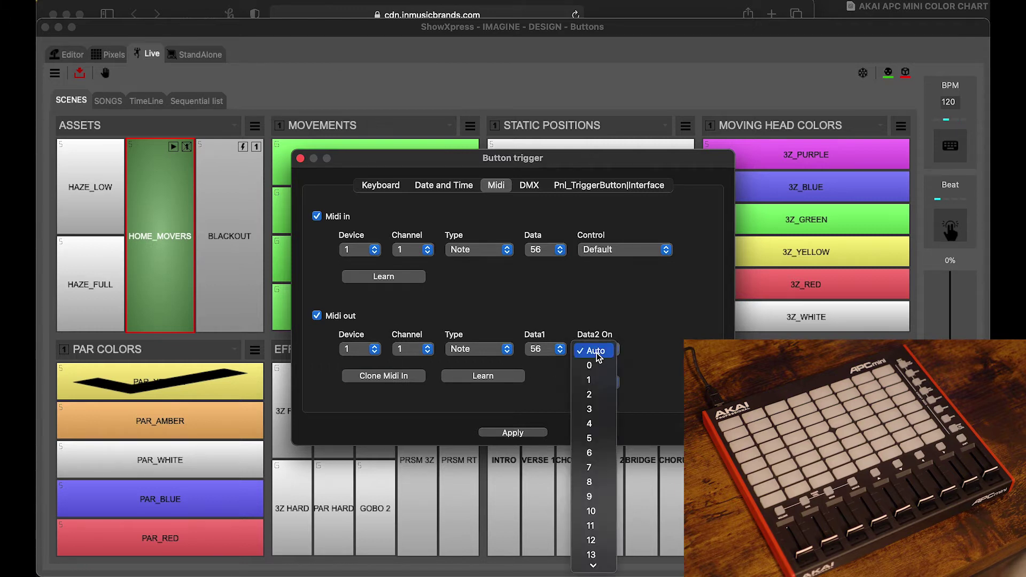
left_click(588, 379)
left_click(594, 381)
left_click(602, 400)
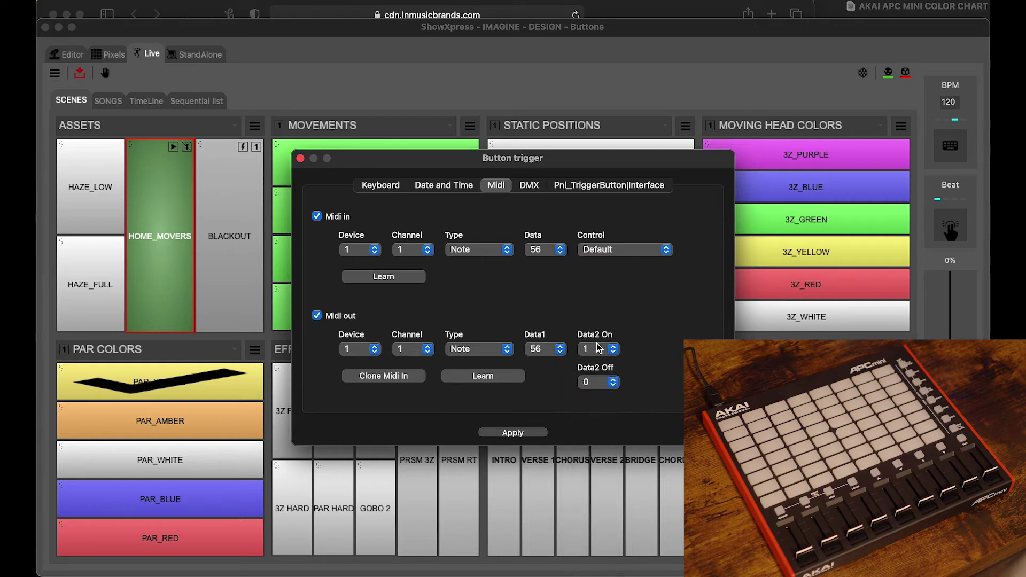
left_click(513, 429)
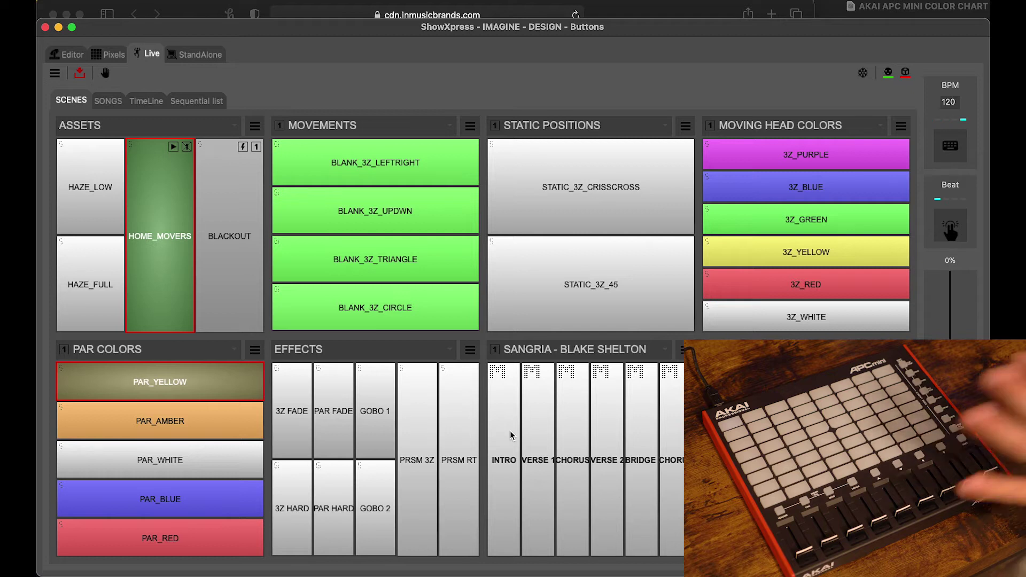
Switch to the browser and locate the downloadable documents on Akai's APC mini mk2 product page.
left_click(603, 15)
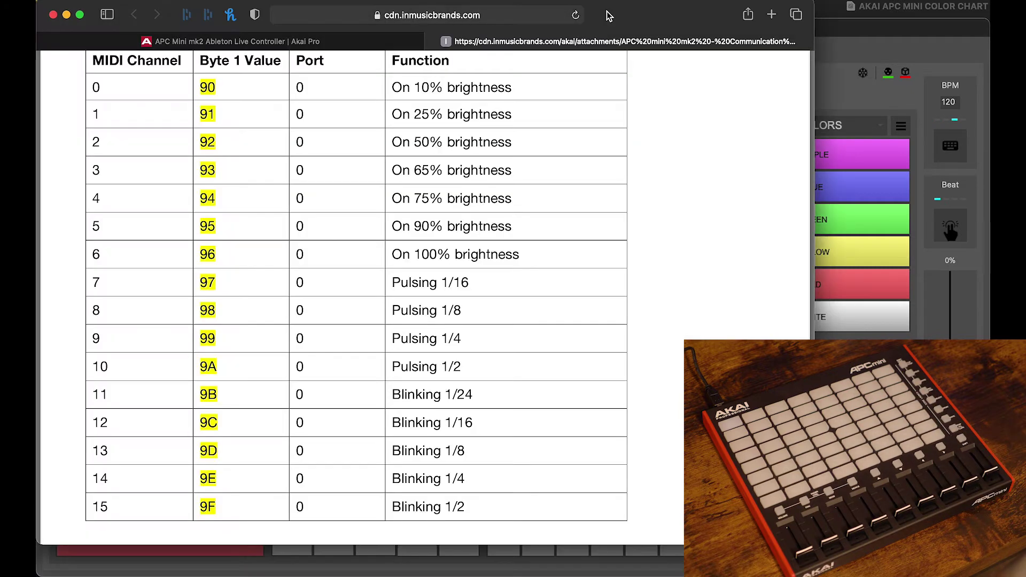
left_click(243, 42)
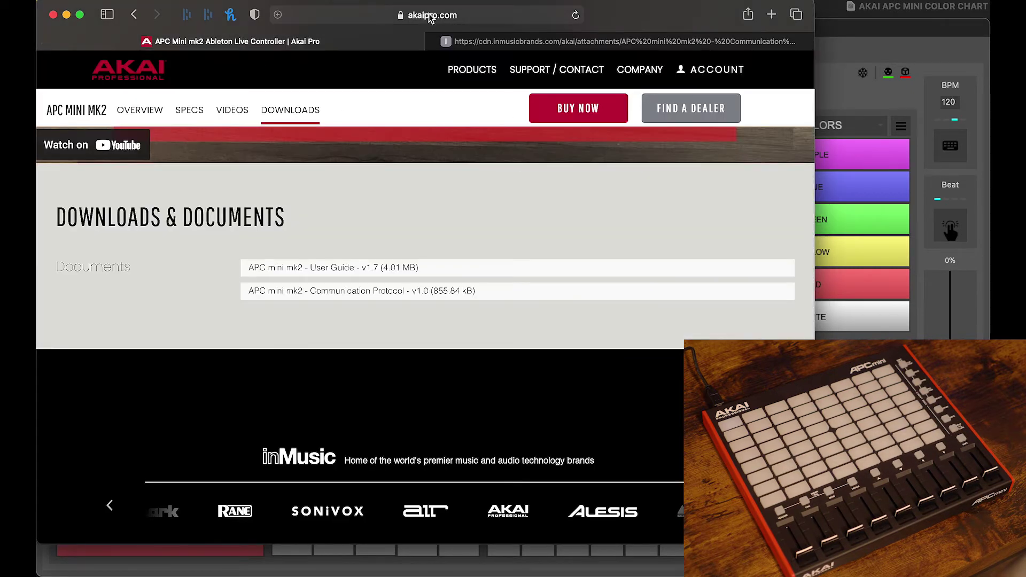
scroll(387, 235, "up", 20)
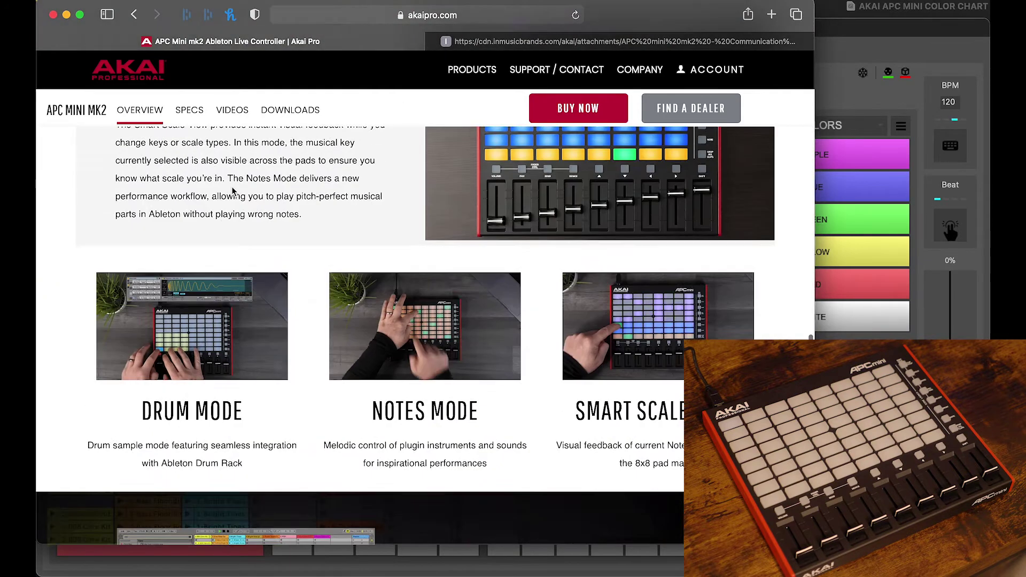
scroll(233, 191, "up", 10)
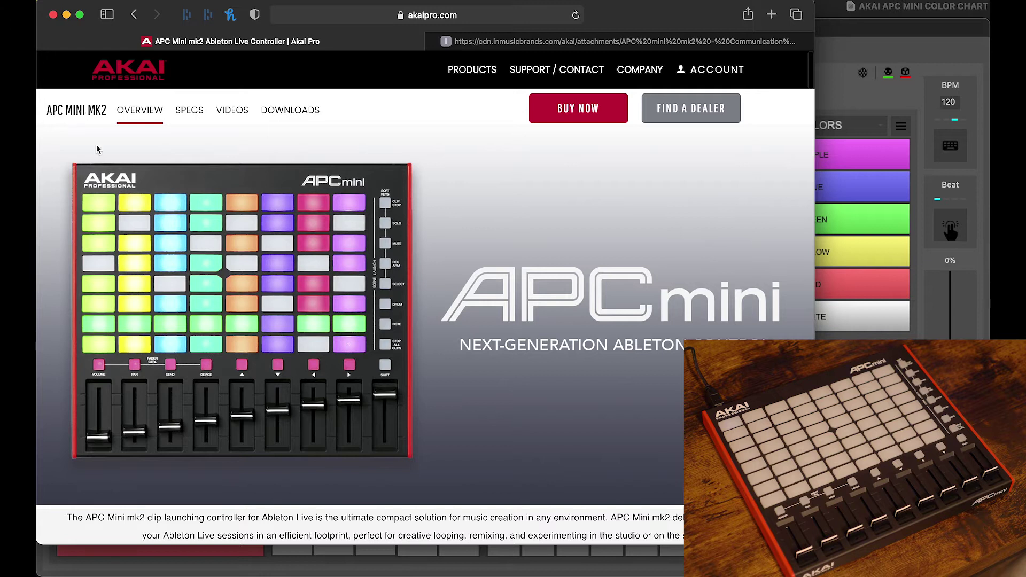
left_click(267, 122)
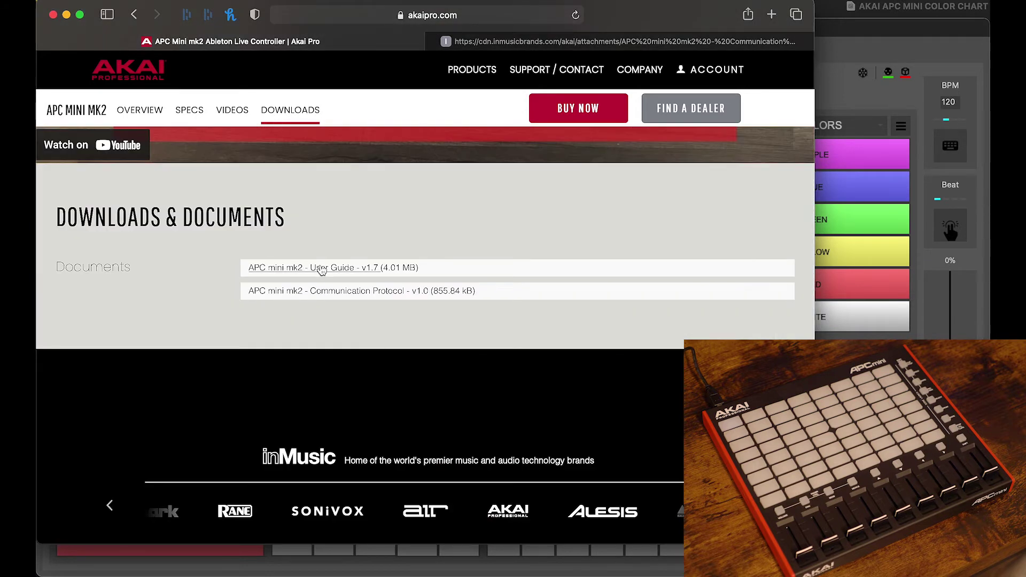
Examine the RGB LED Behavior table of MIDI channels and brightness functions in the APC mini mk2 Communications Protocol document.
left_click(489, 43)
scroll(325, 232, "up", 15)
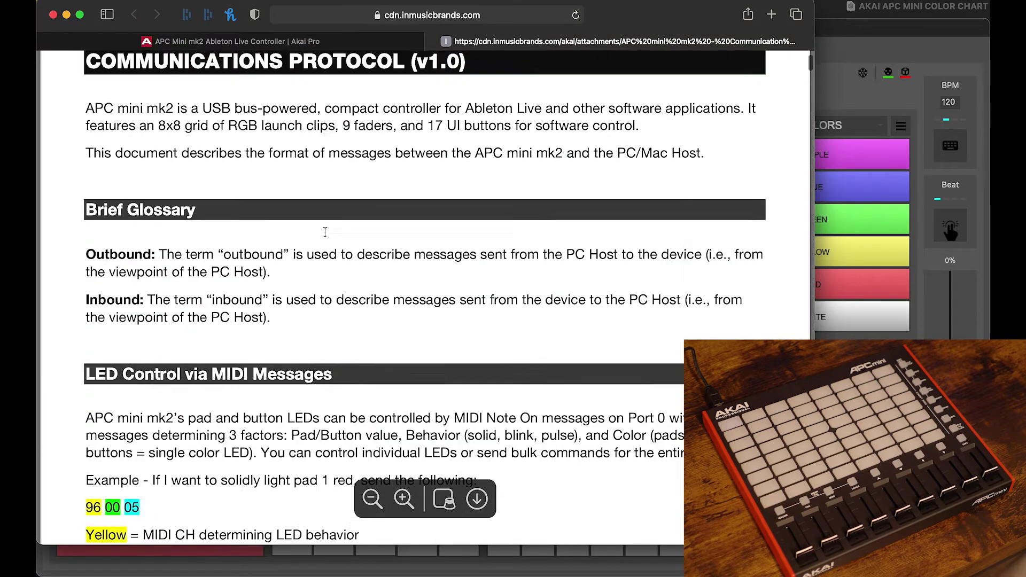
scroll(325, 232, "down", 8)
scroll(325, 232, "down", 20)
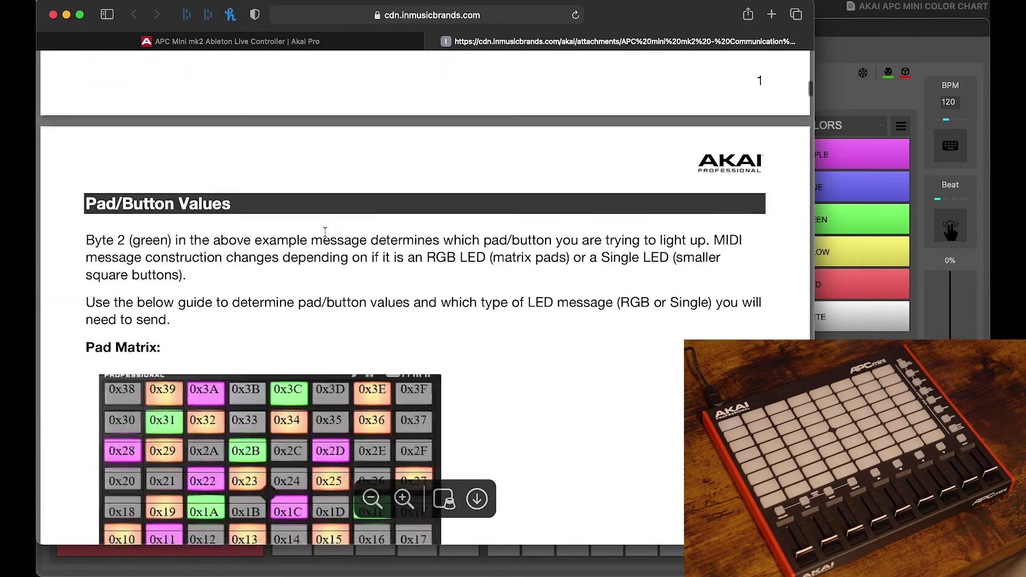
scroll(325, 231, "down", 4)
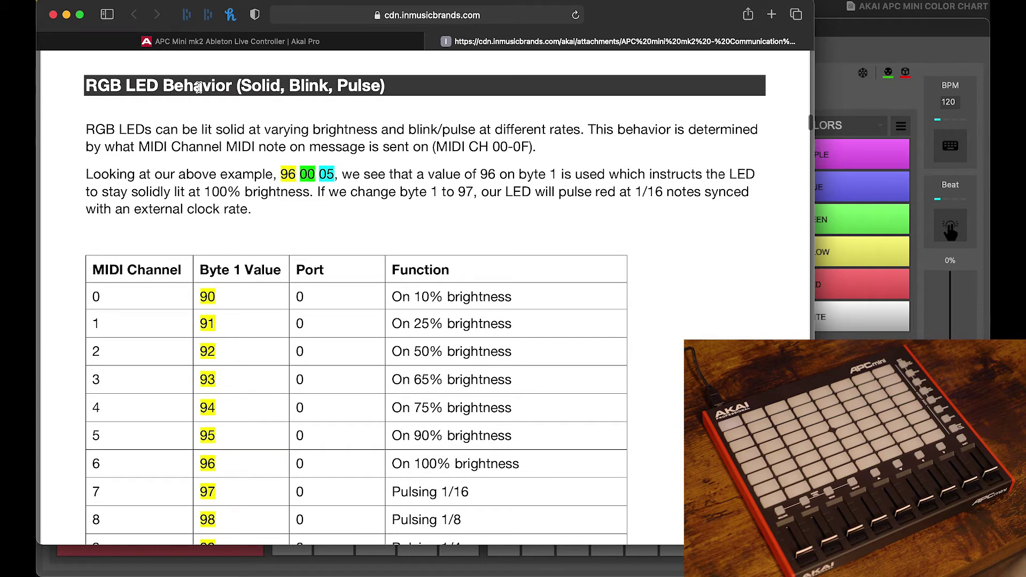
scroll(353, 90, "down", 5)
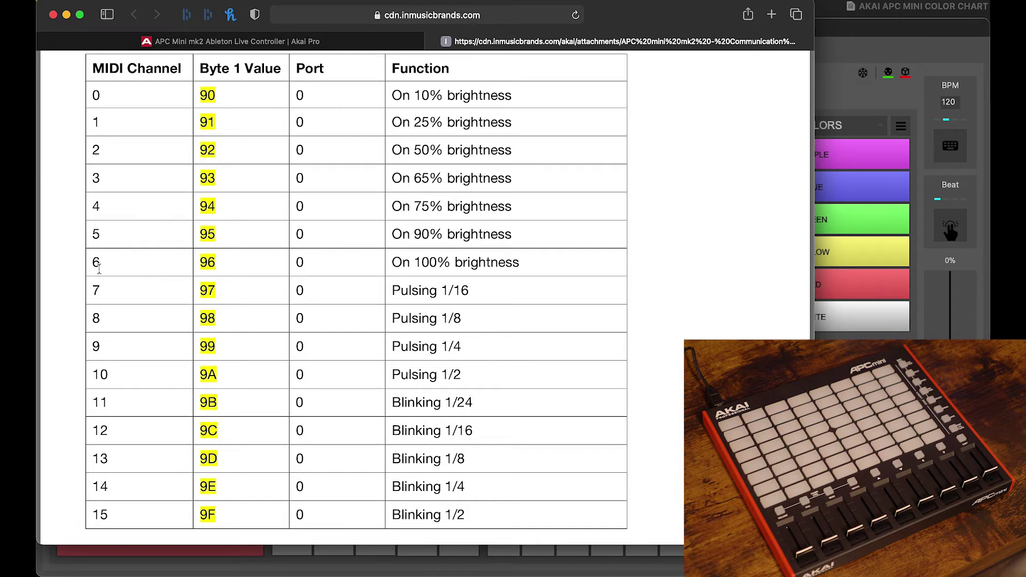
Switch back to ShowXpress, choose a higher MIDI out channel for the PAR_YELLOW button's trigger, and apply it.
left_click(845, 41)
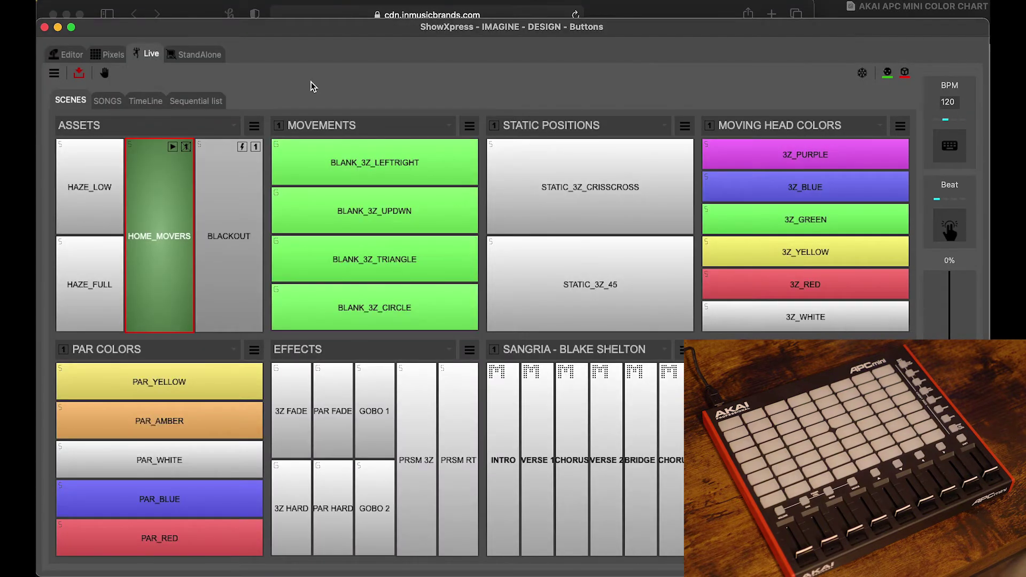
right_click(128, 385)
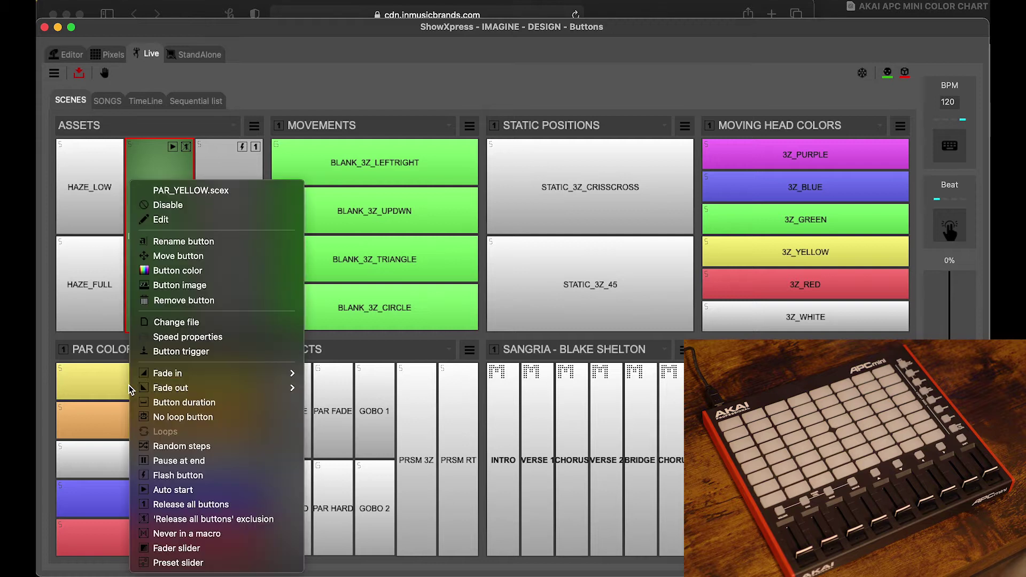
left_click(210, 351)
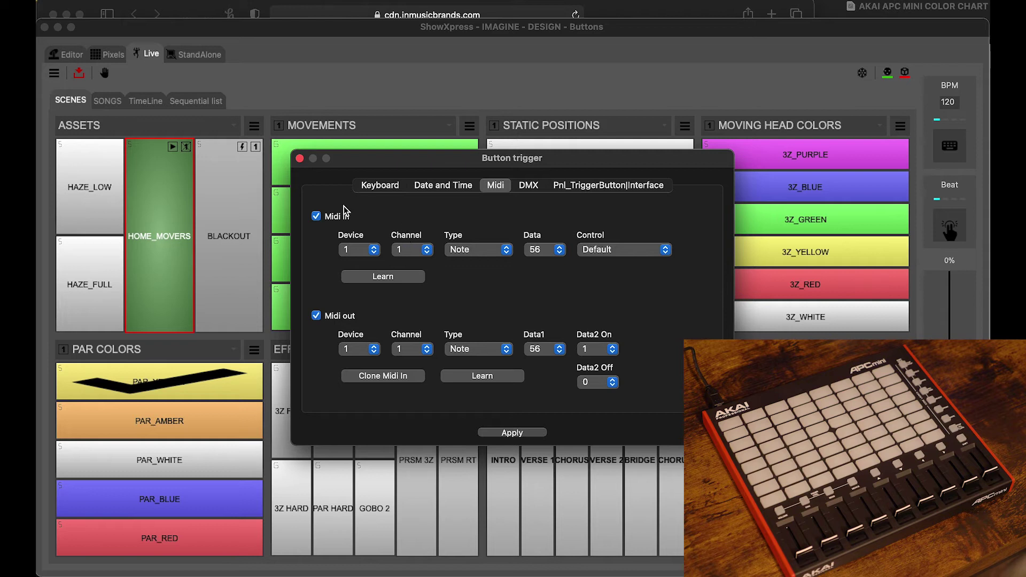
left_click(416, 354)
left_click(415, 424)
left_click(509, 433)
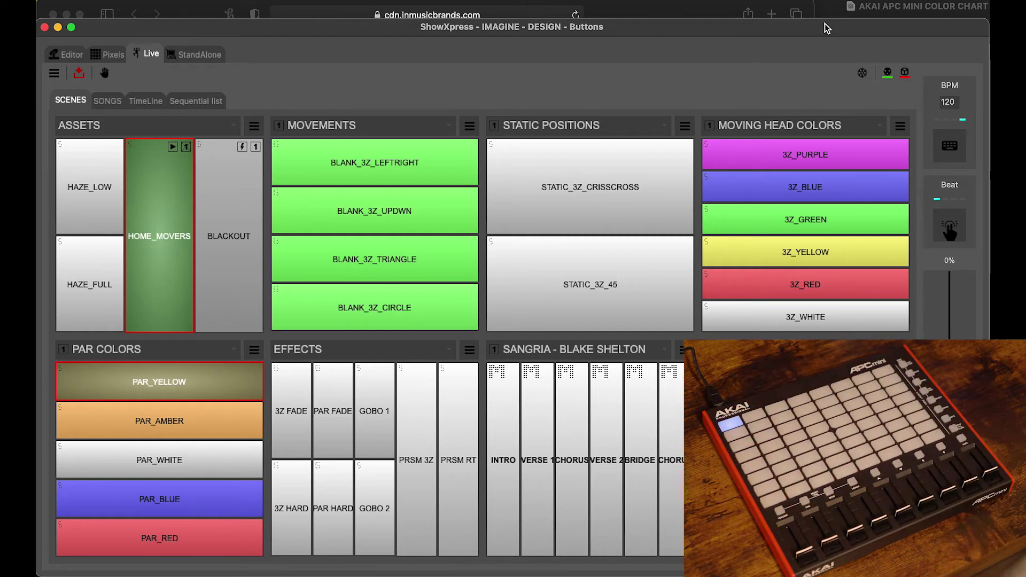
Switch to the browser and examine the Velocity to RGB Color Chart in the protocol document.
left_click(658, 11)
scroll(366, 171, "down", 20)
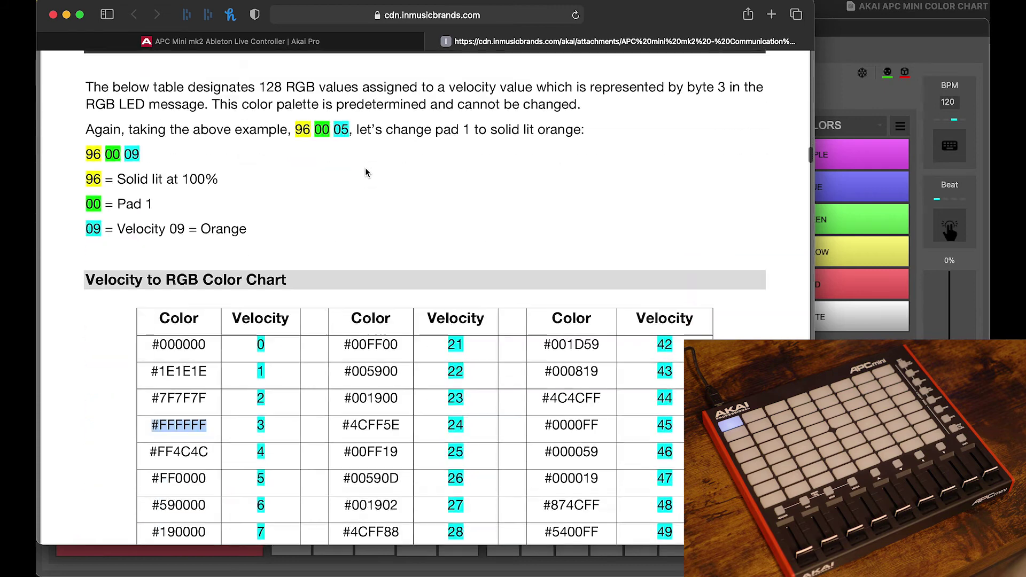
scroll(366, 170, "down", 8)
scroll(366, 170, "up", 15)
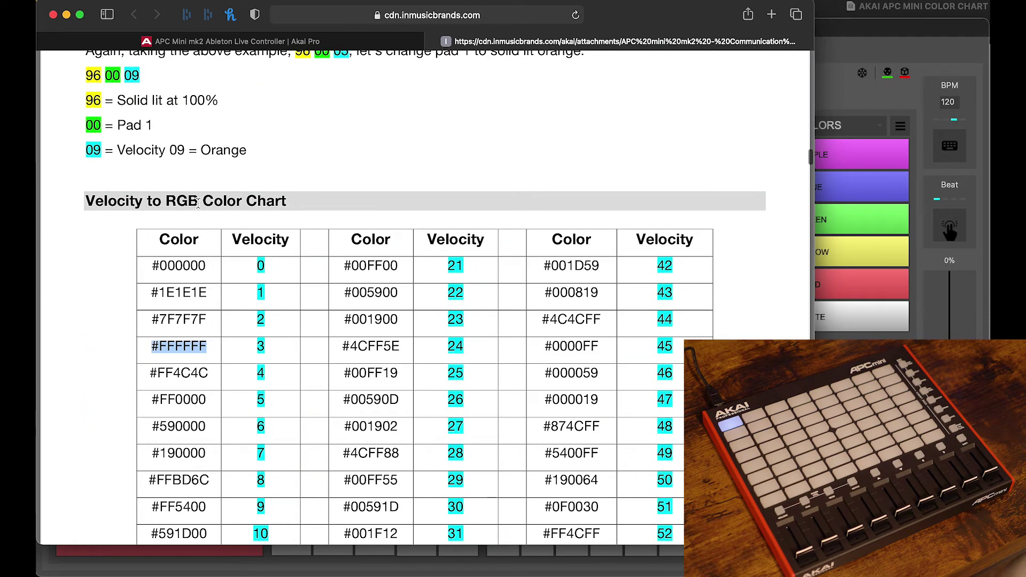
scroll(290, 257, "down", 15)
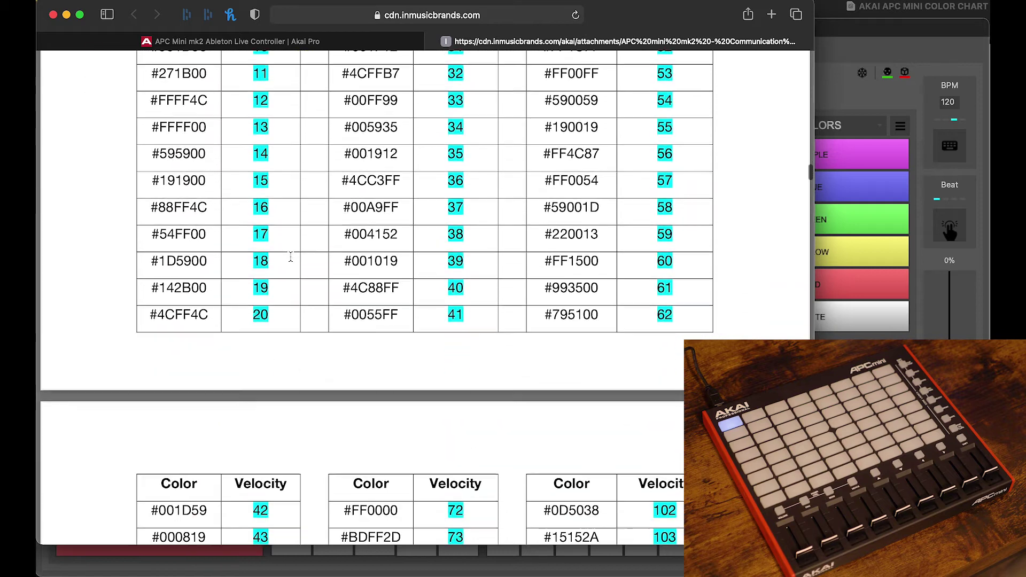
scroll(291, 257, "down", 4)
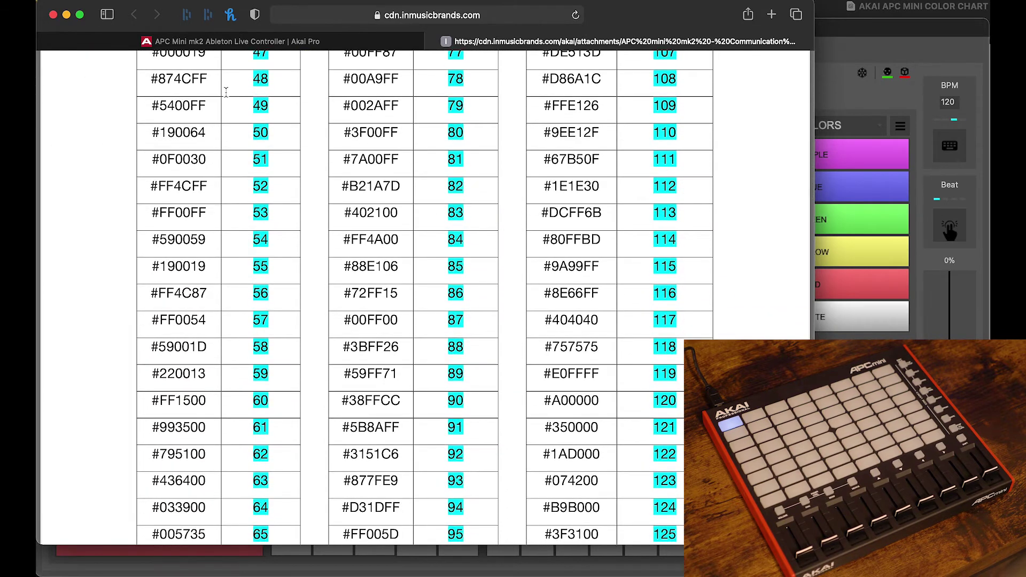
scroll(226, 92, "up", 8)
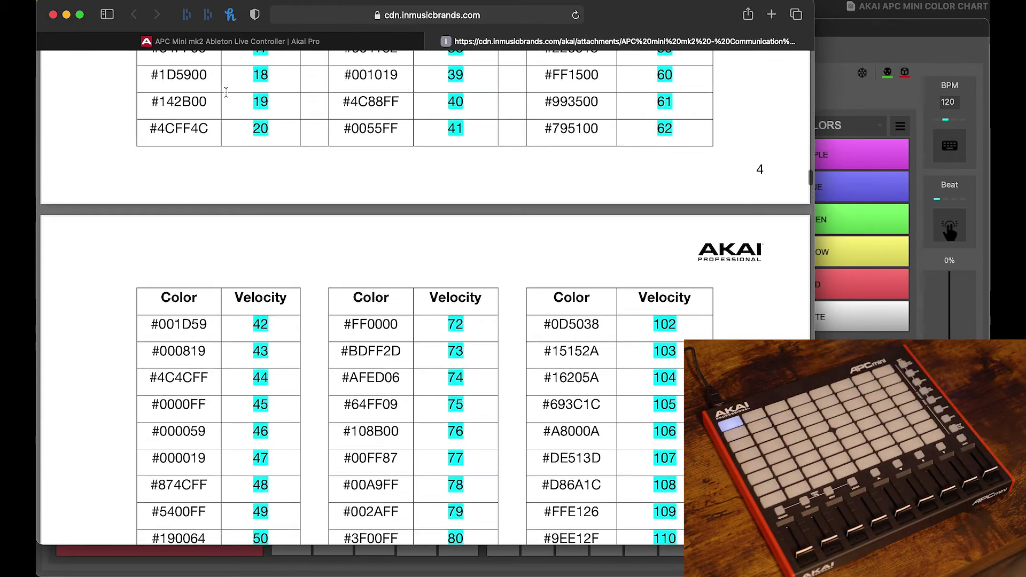
scroll(226, 92, "up", 2)
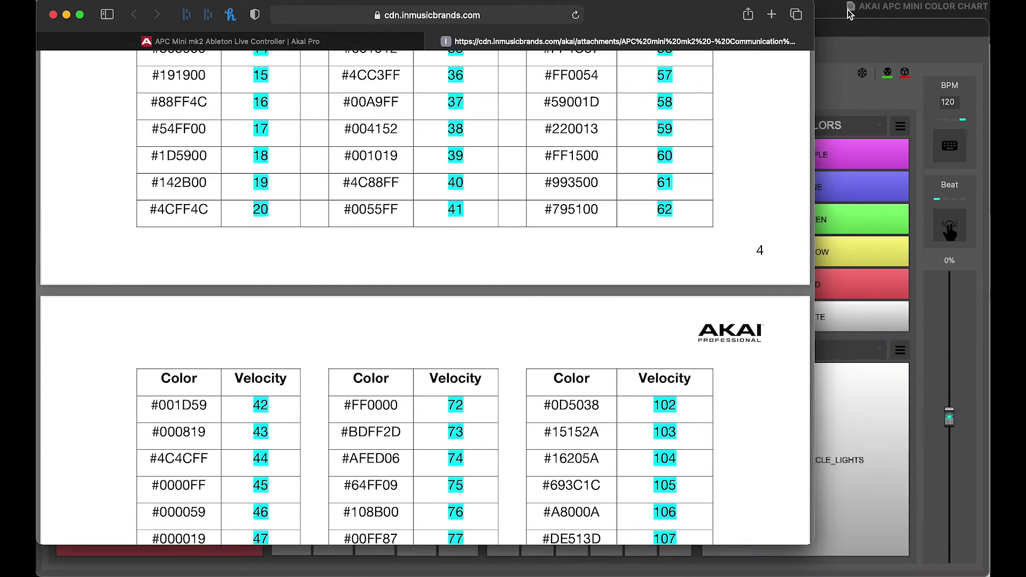
Bring the AKAI APC MINI COLOR CHART document to the front and minimize the browser window.
left_click(851, 8)
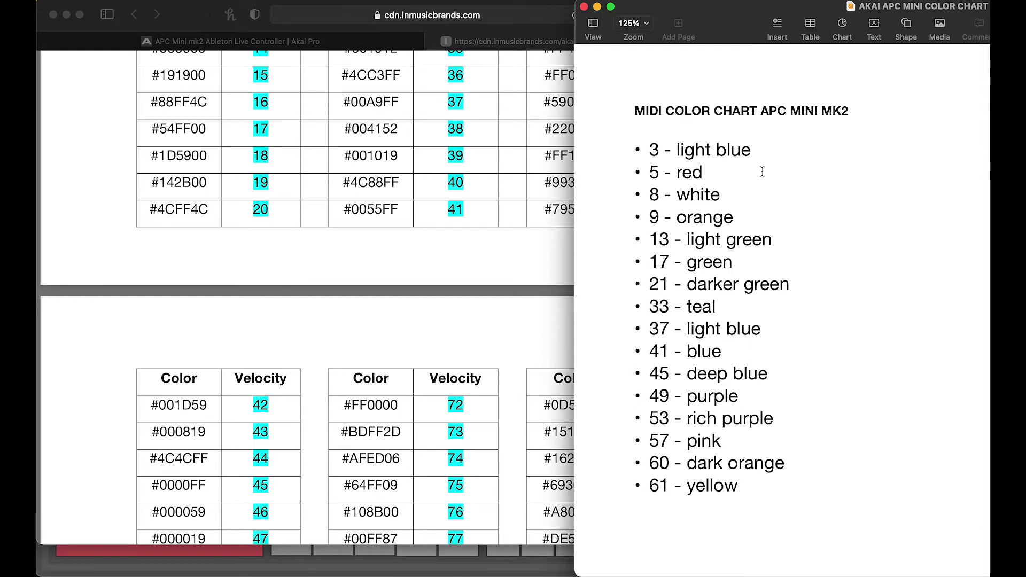
left_click(66, 14)
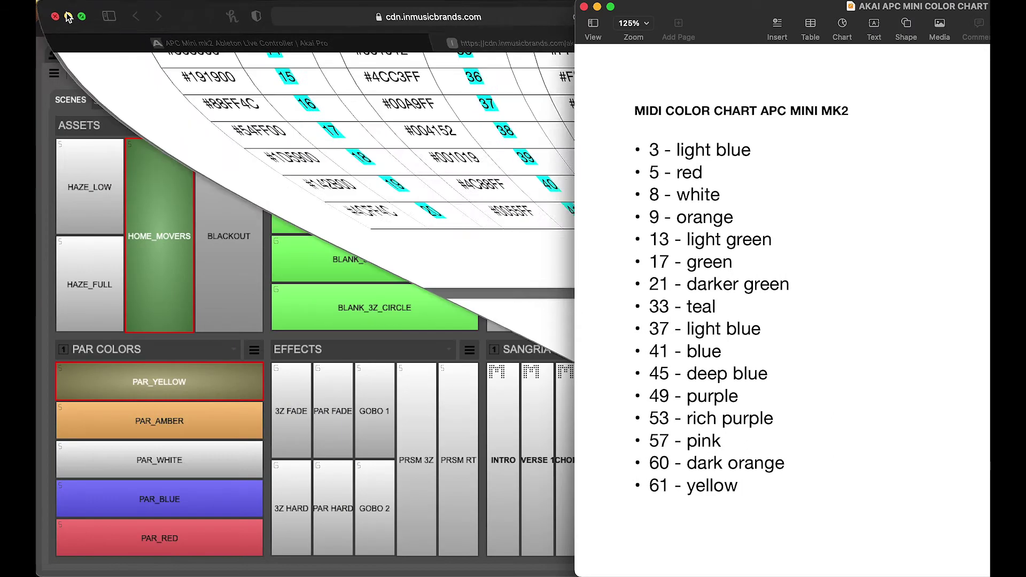
Open the PAR_YELLOW button's MIDI trigger beside the color chart, set its MIDI out Data2 On to 5 (red), and apply it.
left_click(372, 59)
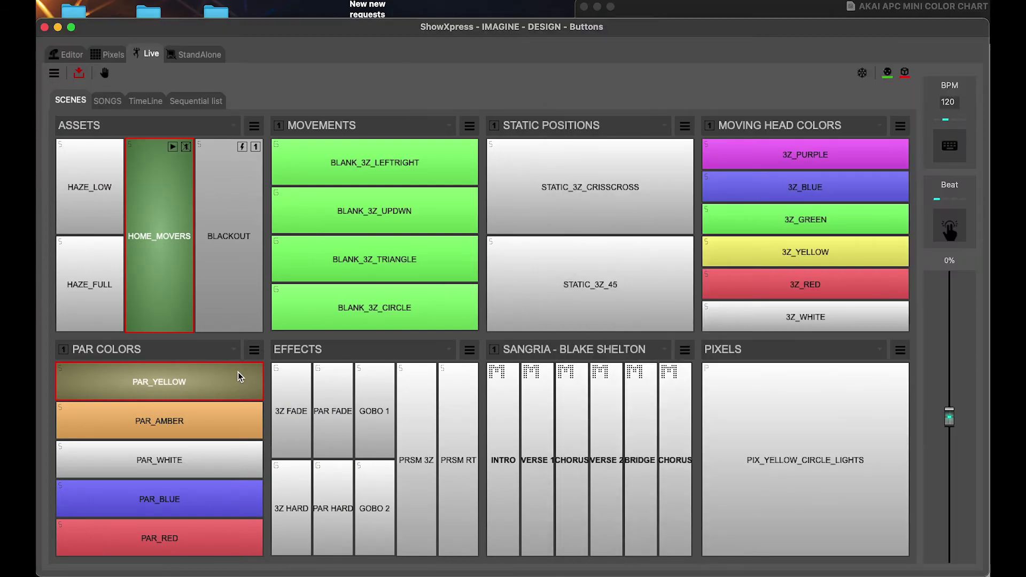
right_click(193, 381)
left_click(270, 350)
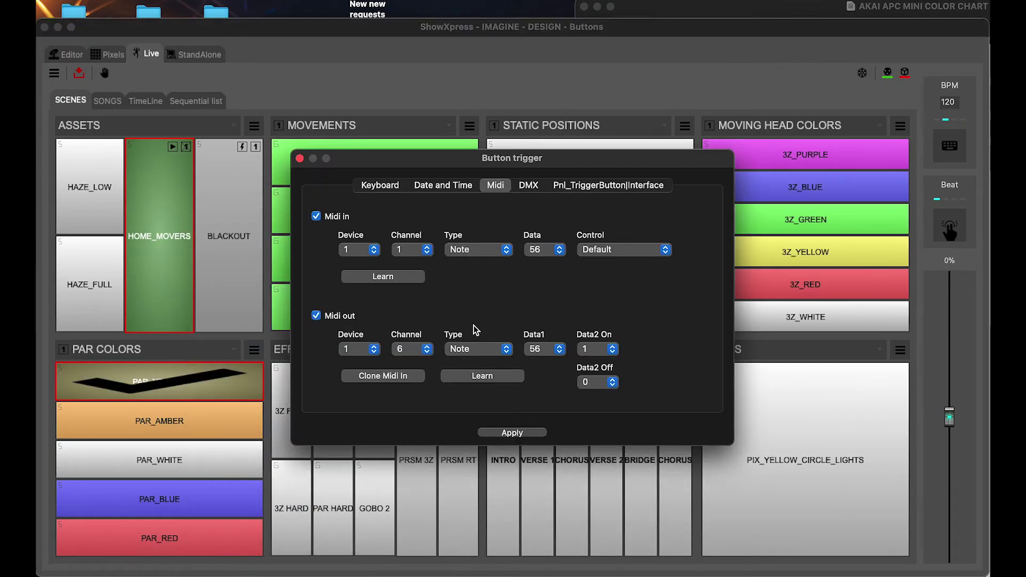
left_click(537, 348)
left_click(622, 345)
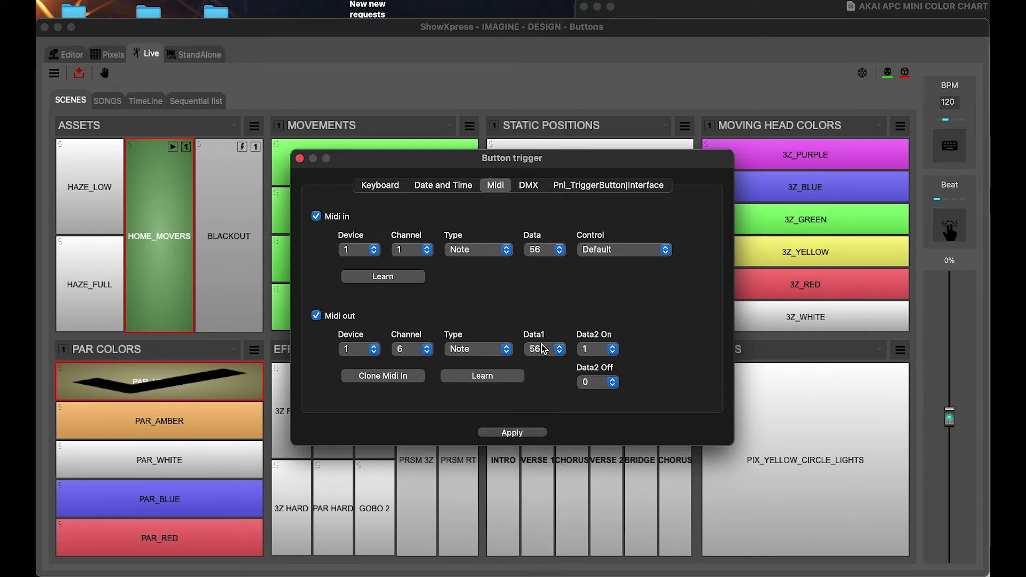
left_click(719, 11)
left_click_drag(646, 159, 490, 134)
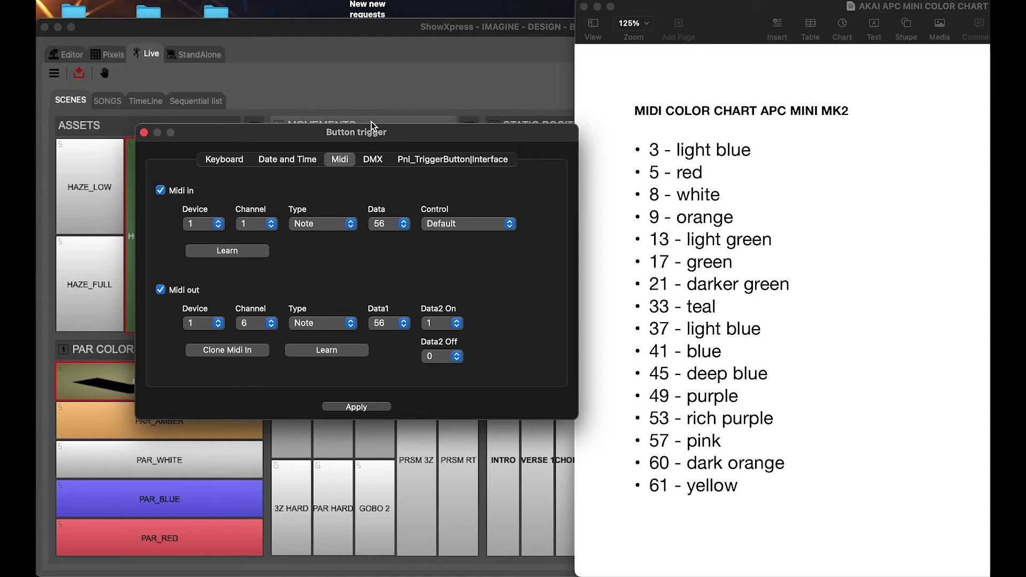
left_click(456, 324)
left_click(447, 380)
left_click(355, 407)
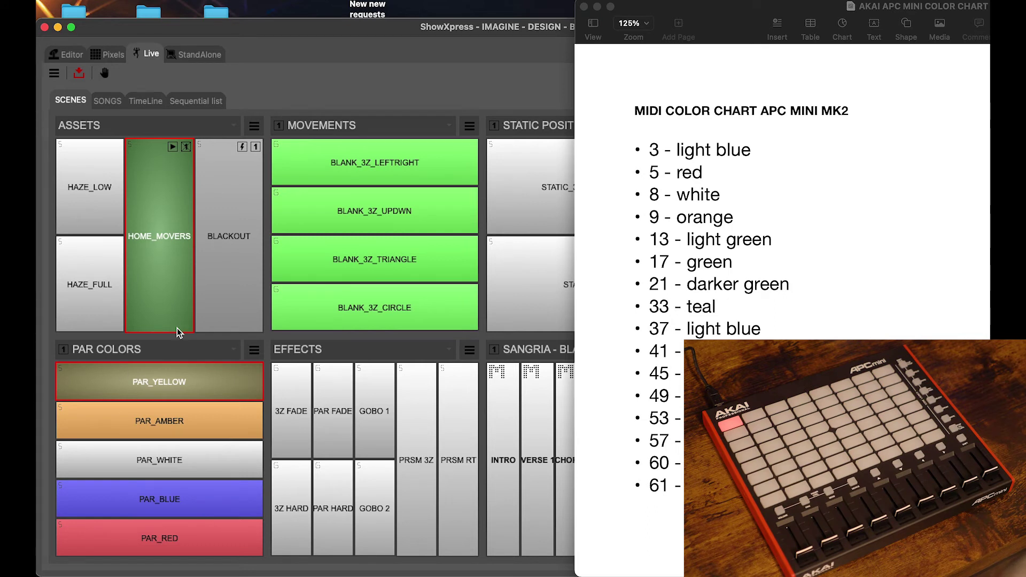
Set the PAR_YELLOW trigger's MIDI out Data2 On to 33 (teal) and apply it.
right_click(163, 382)
left_click(187, 350)
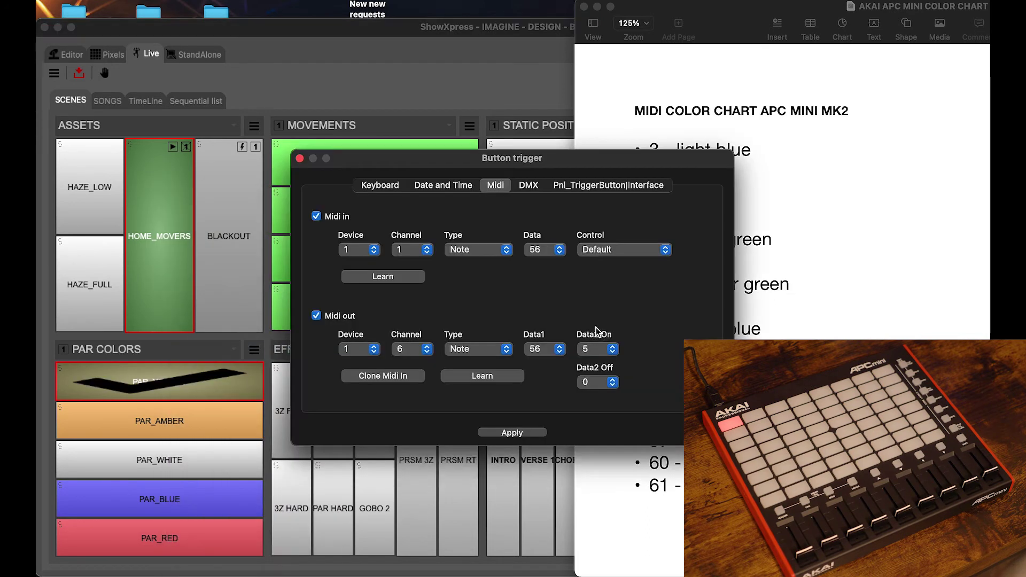
left_click(598, 348)
scroll(599, 348, "down", 10)
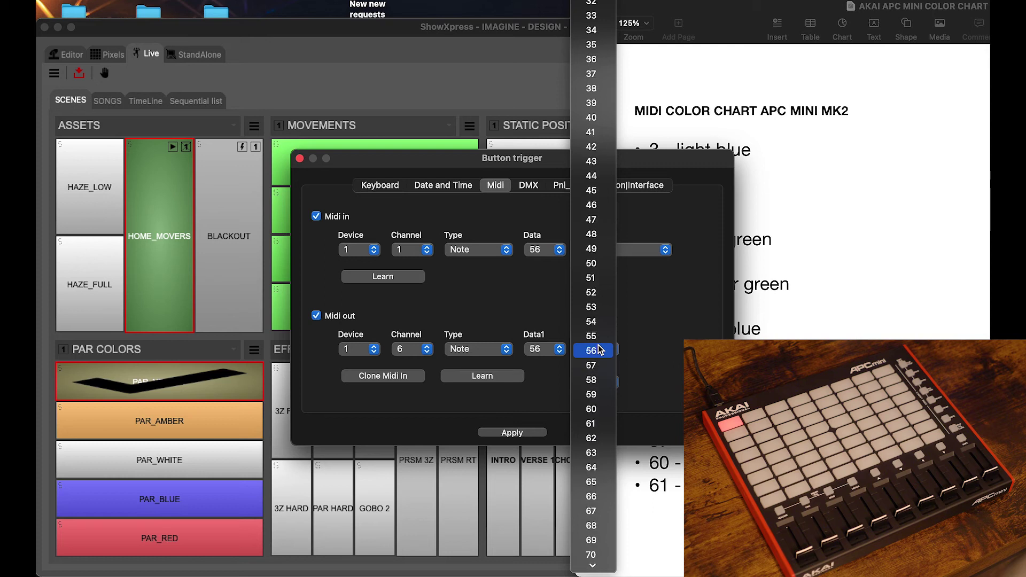
scroll(599, 350, "up", 4)
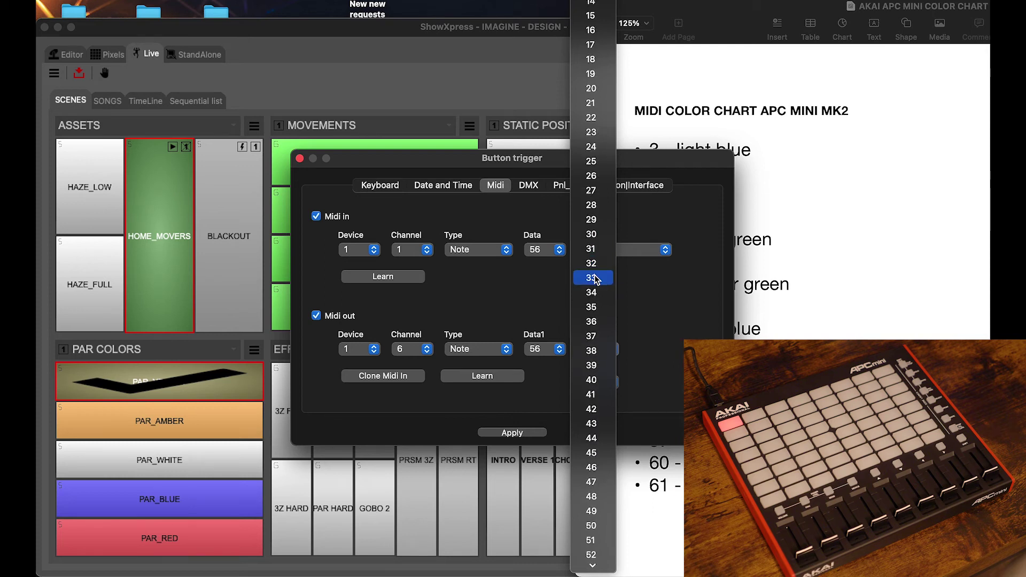
left_click(592, 277)
left_click(502, 433)
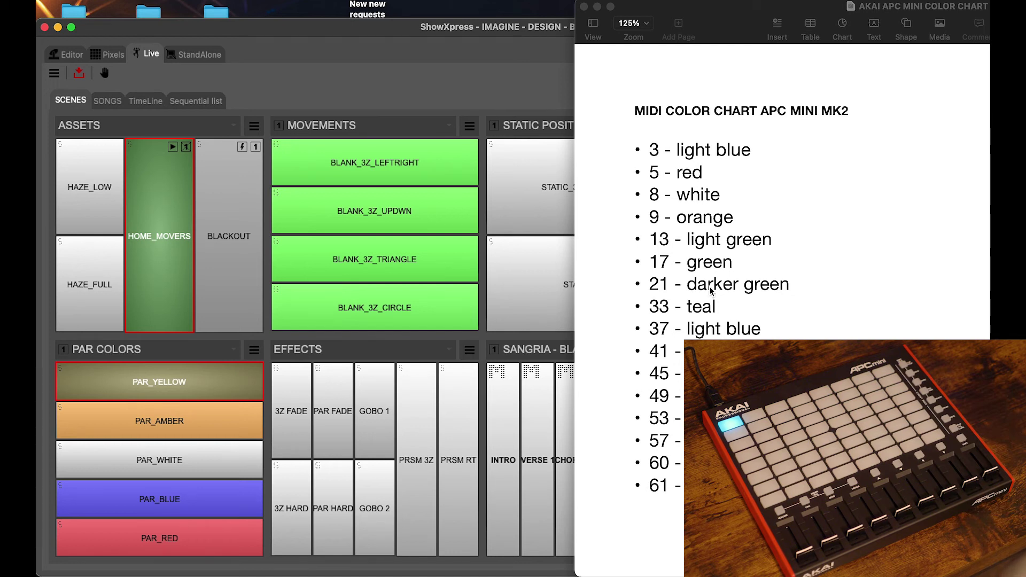
Look up yellow in the color chart, set the PAR_YELLOW trigger's MIDI out Data2 On to 61, and apply it.
scroll(690, 225, "down", 1)
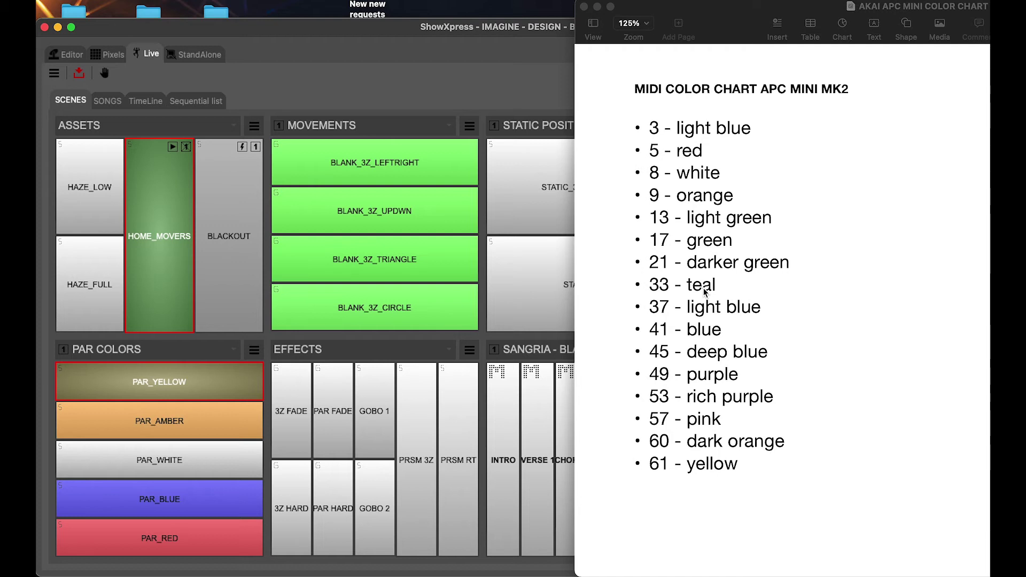
left_click(746, 469)
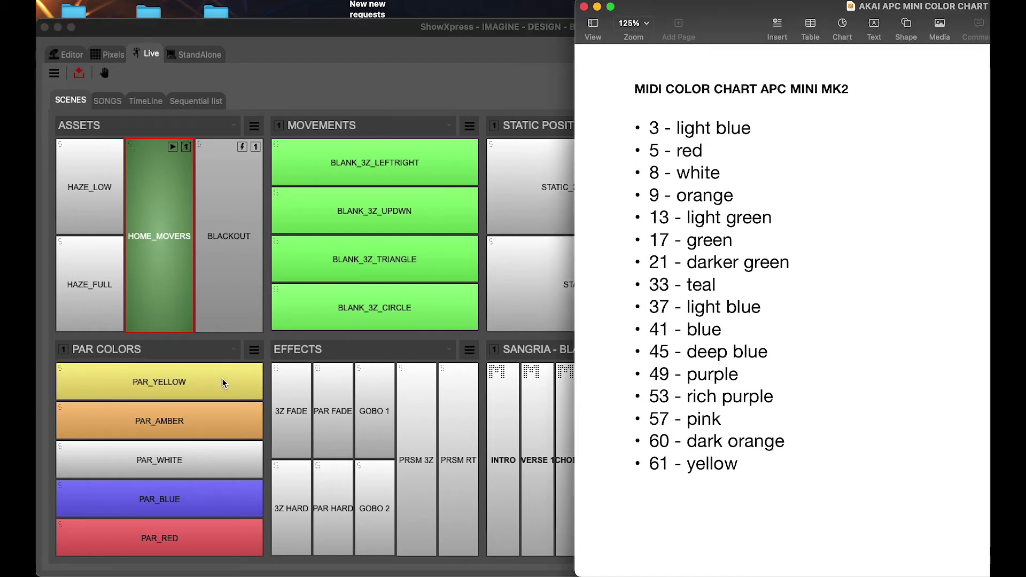
left_click(187, 374)
right_click(187, 374)
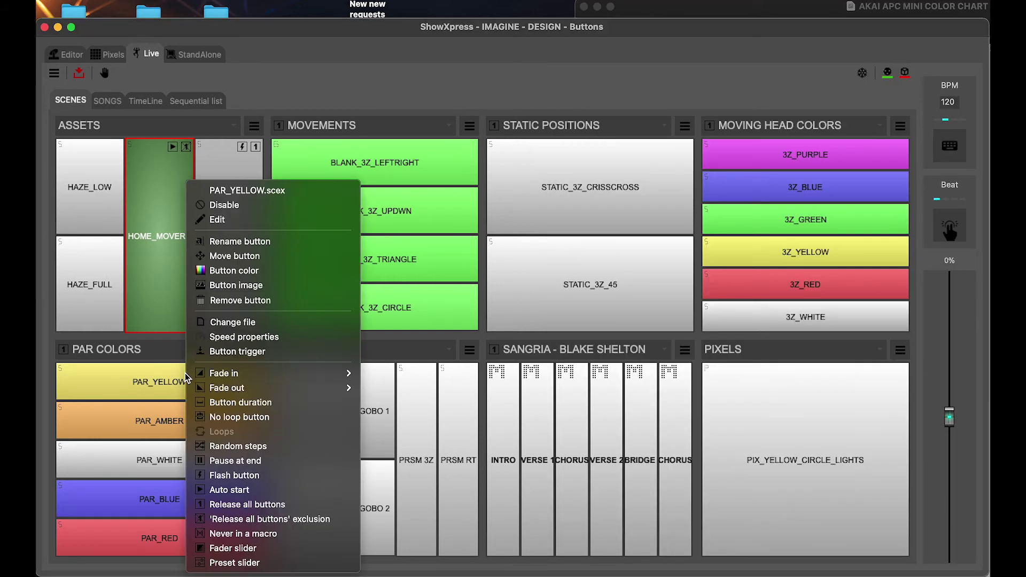
left_click(226, 353)
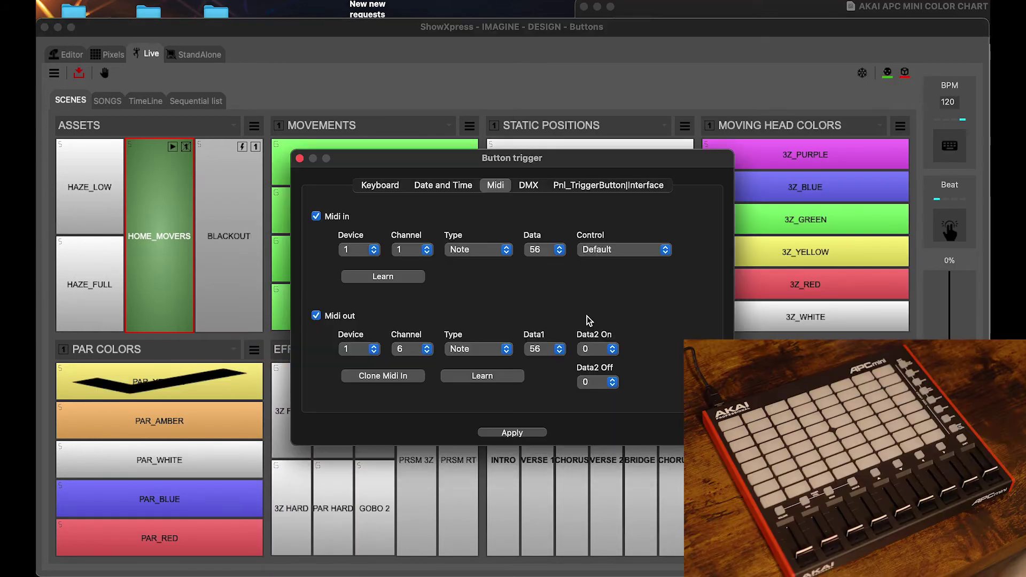
left_click(613, 349)
scroll(604, 356, "down", 10)
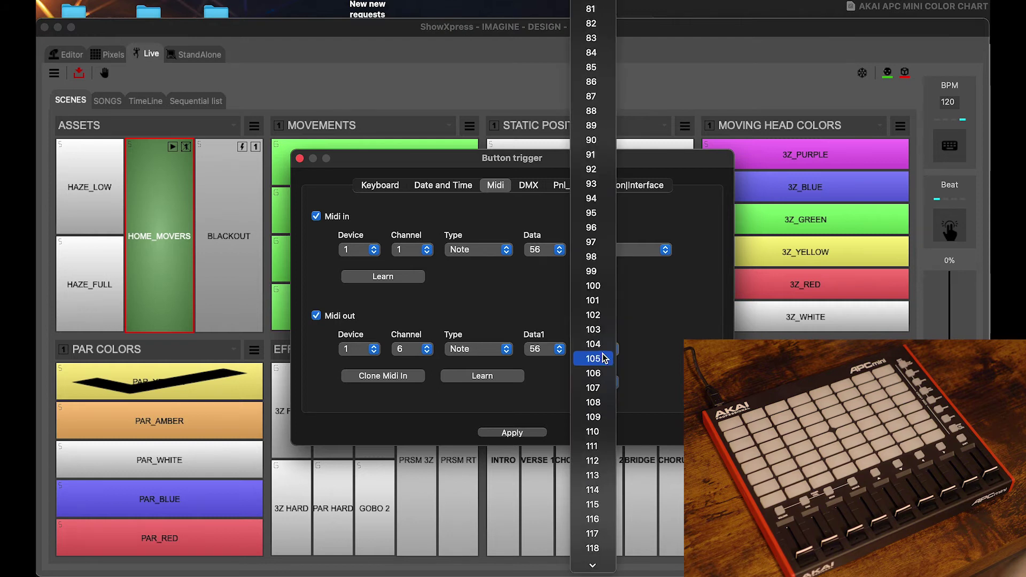
scroll(603, 356, "up", 6)
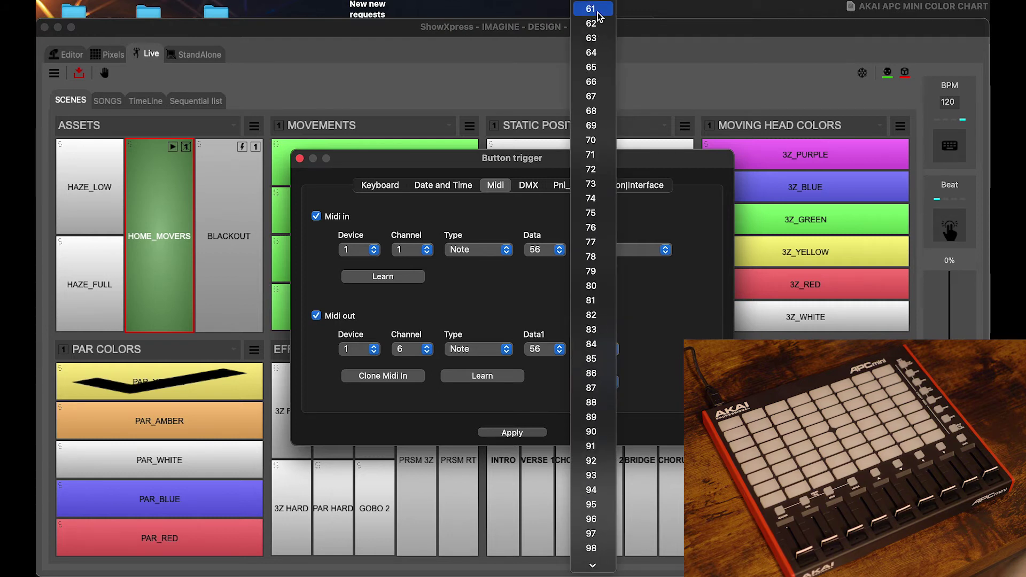
left_click(599, 23)
left_click(511, 432)
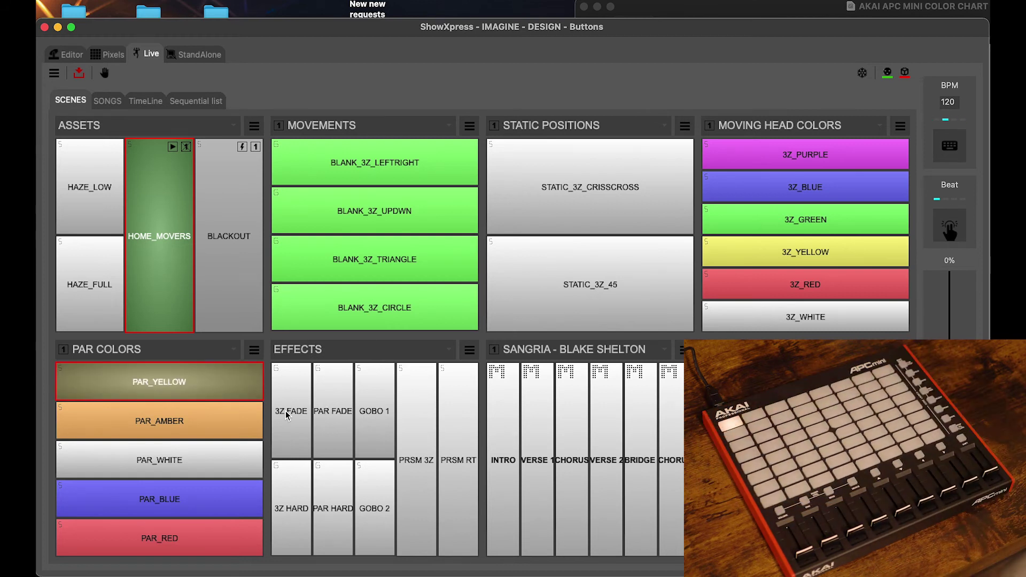
Enable MIDI in and out for the PAR_BLUE button's trigger, learn its controller pad, and clone the MIDI in settings to MIDI out.
right_click(180, 496)
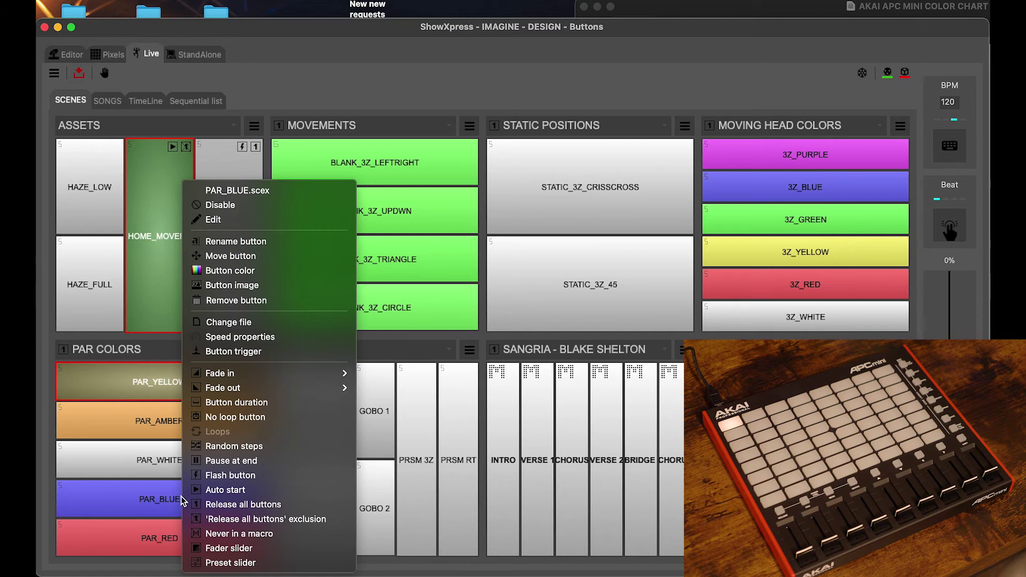
left_click(254, 355)
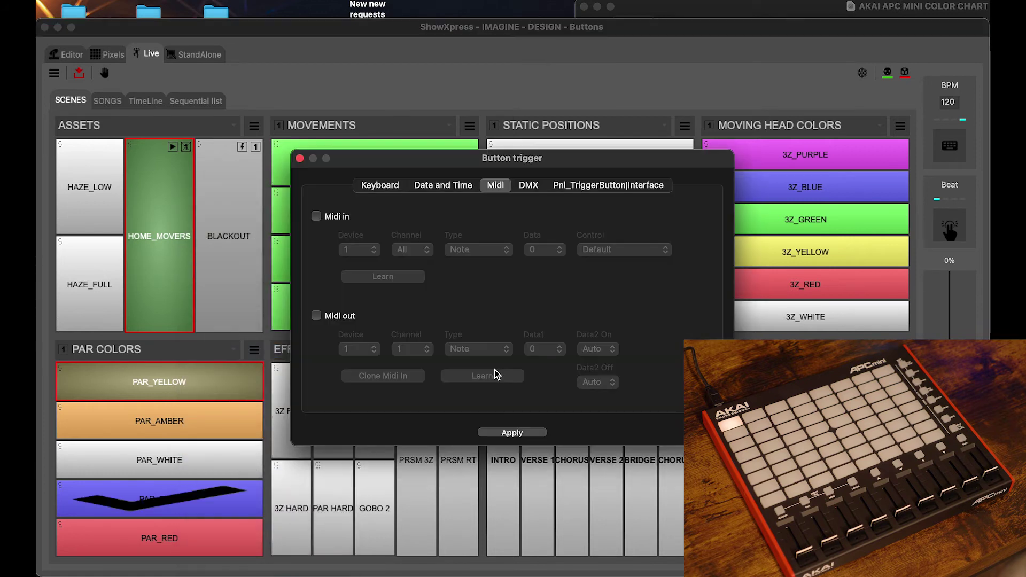
left_click(332, 215)
left_click(330, 314)
left_click(371, 278)
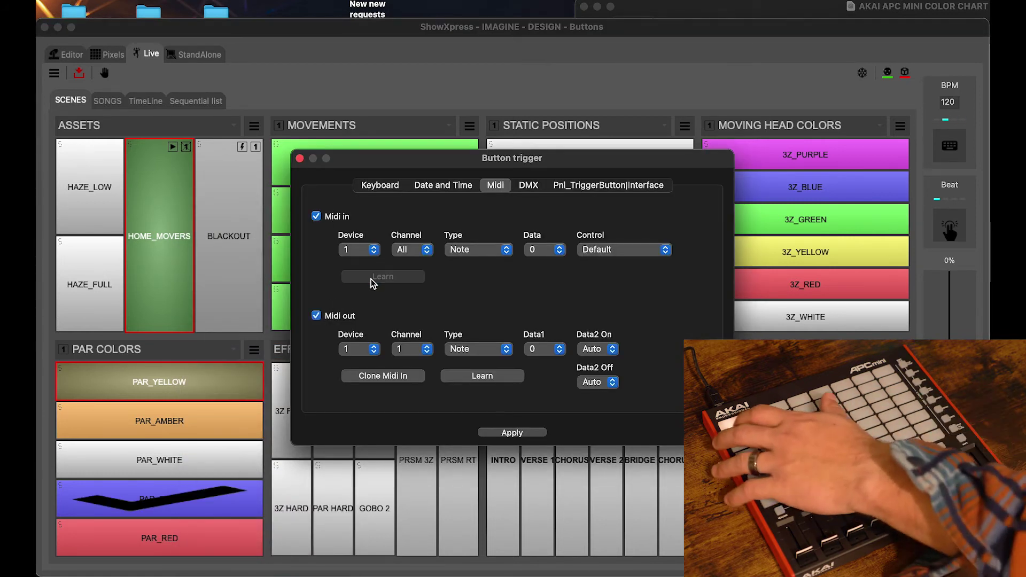
left_click(389, 374)
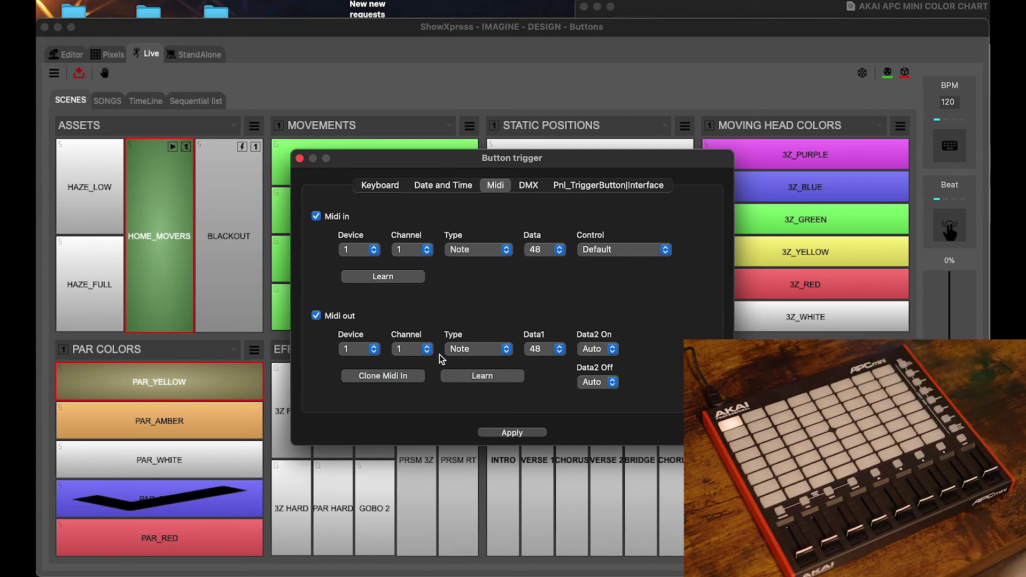
Set the PAR_BLUE trigger's MIDI out channel to 6 and place the trigger dialog beside the color chart.
left_click(422, 349)
left_click(408, 421)
left_click(720, 6)
left_click_drag(664, 157, 537, 146)
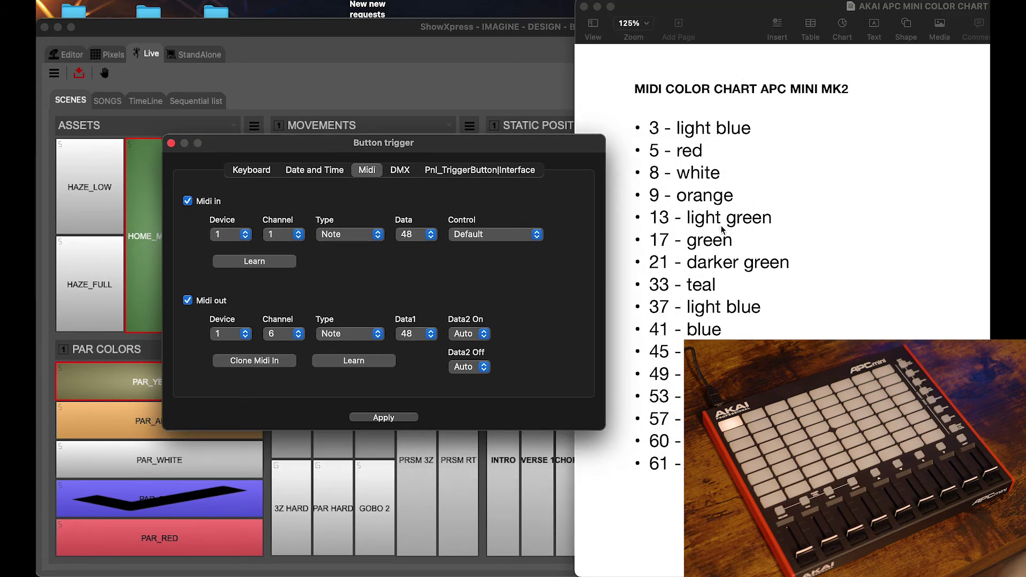
Choose a blue value from the color chart as the PAR_BLUE trigger's Data2 On, choose its Data2 Off value, and apply the trigger.
left_click(472, 335)
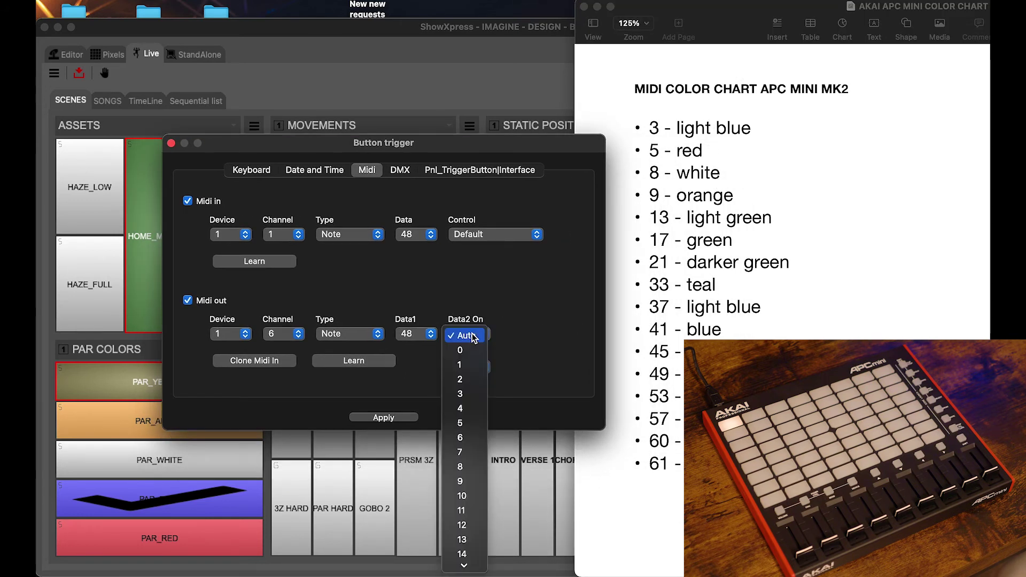
scroll(473, 336, "down", 10)
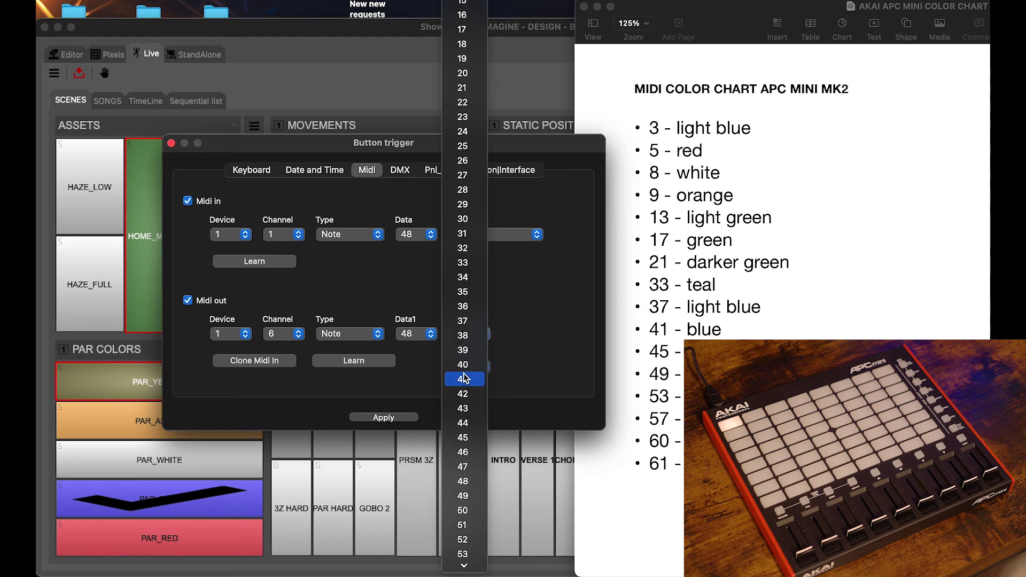
left_click(470, 308)
left_click(467, 365)
left_click(465, 368)
left_click(376, 416)
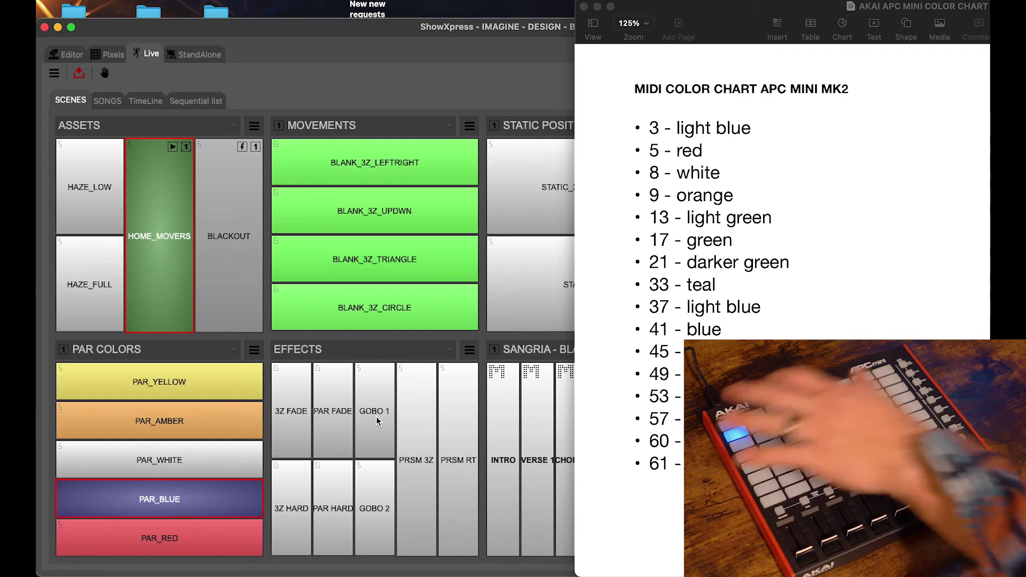
left_click(213, 342)
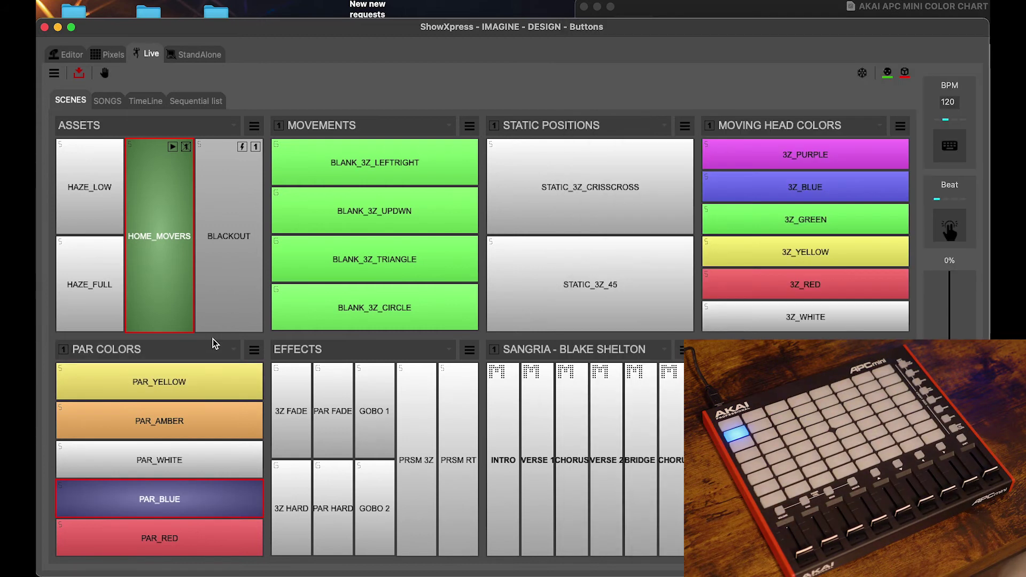
left_click(253, 350)
left_click(241, 348)
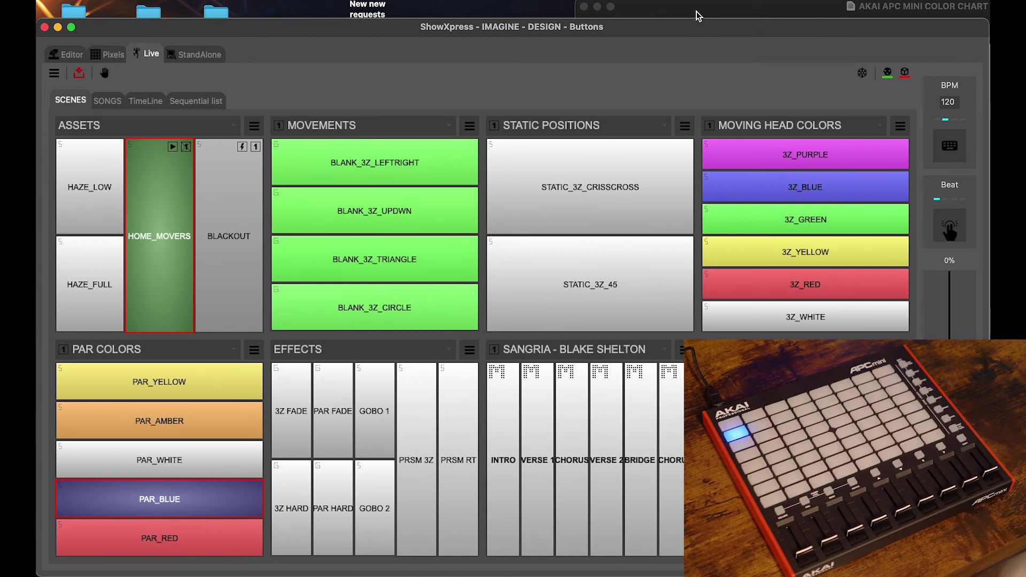
left_click_drag(588, 31, 587, 28)
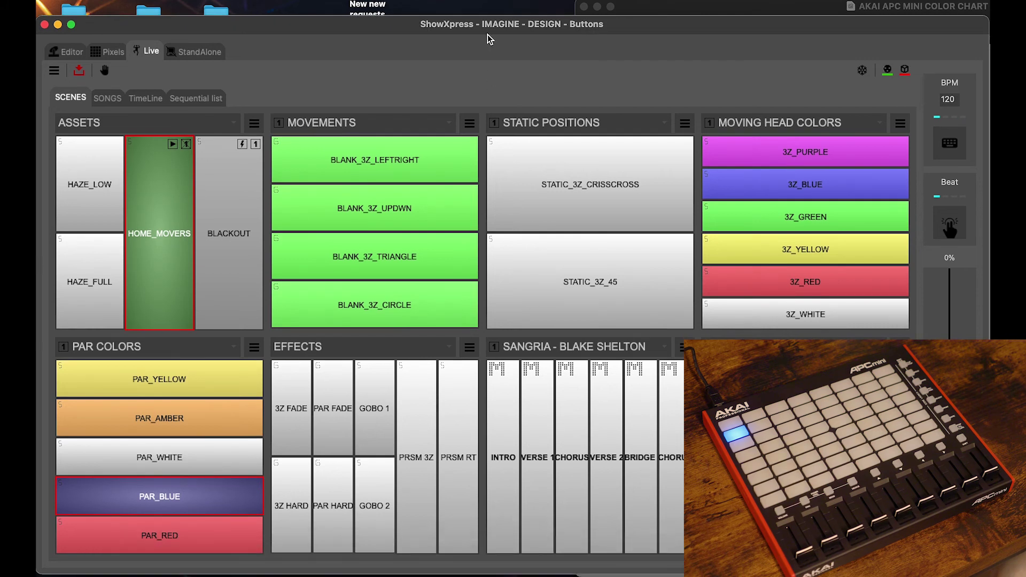
Look up the pulsing channels in the browser's protocol document, then in ShowXpress choose a pulsing MIDI out channel for PAR_BLUE's trigger and apply it.
left_click(177, 561)
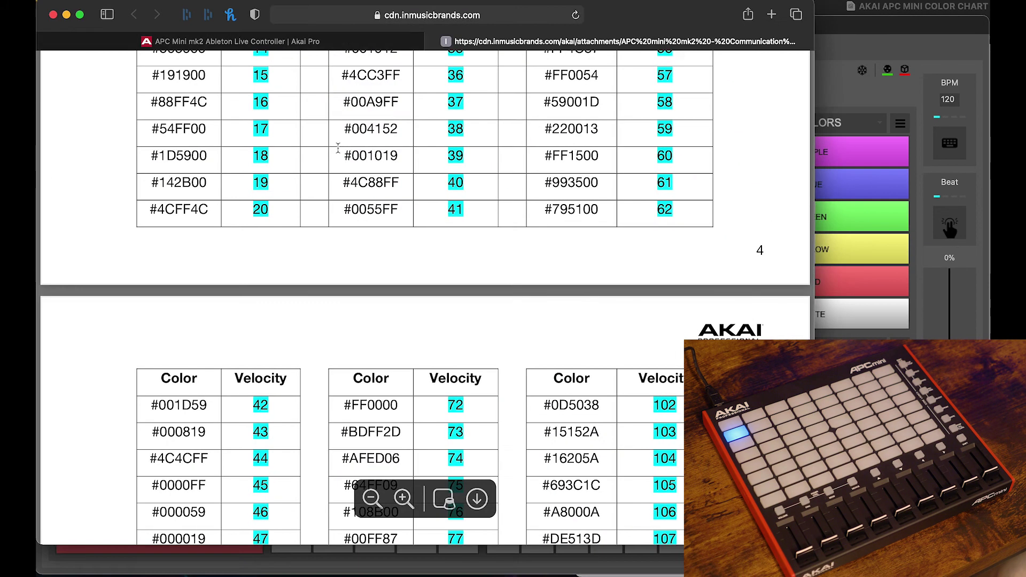
scroll(338, 148, "up", 20)
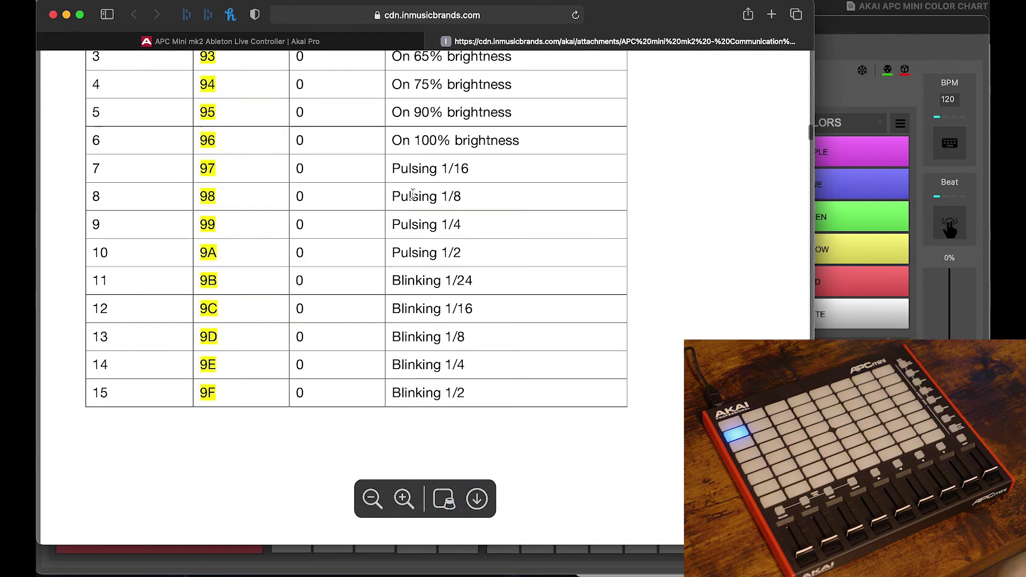
scroll(412, 194, "up", 5)
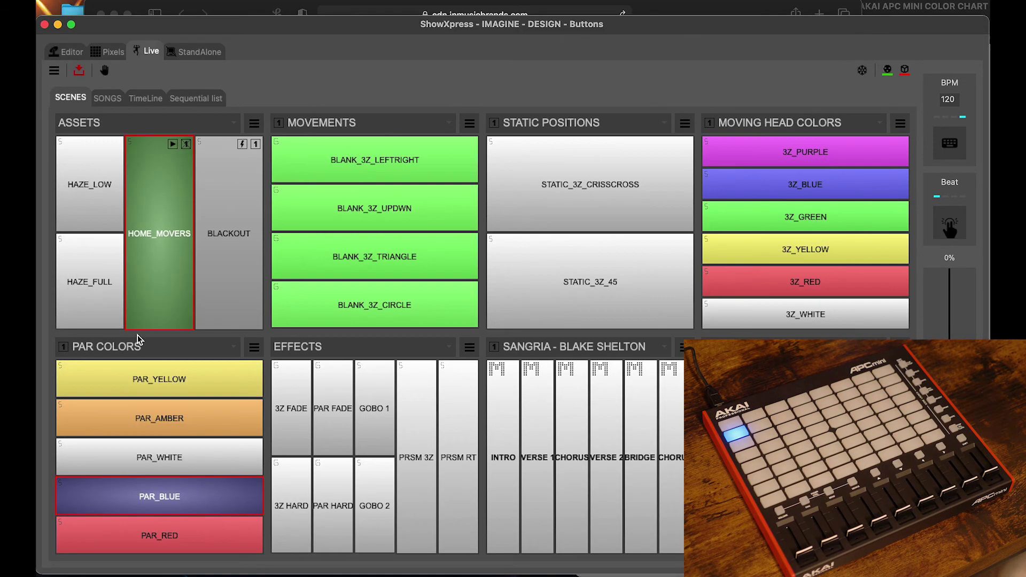
right_click(165, 490)
left_click(299, 351)
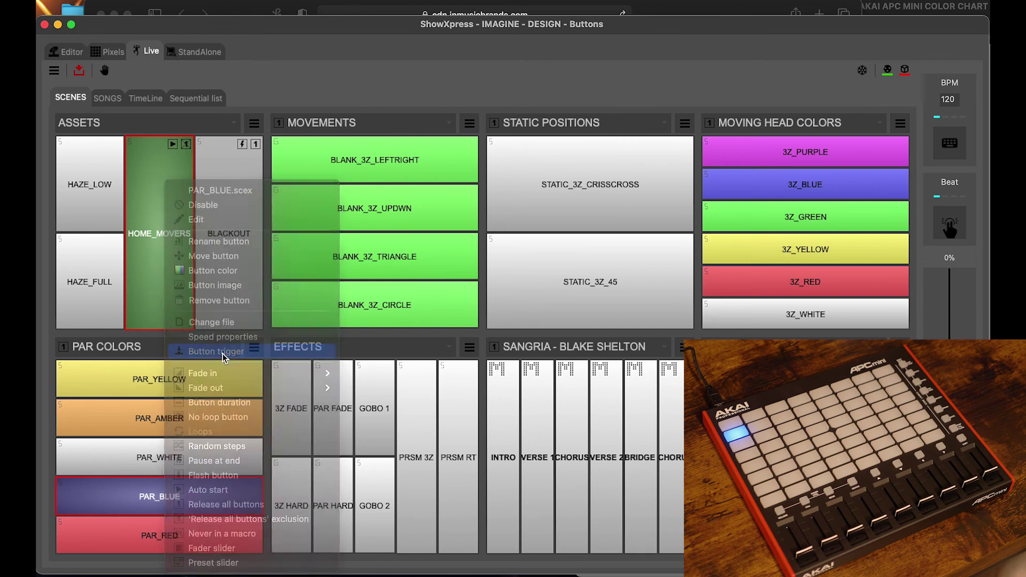
left_click(412, 346)
left_click(411, 410)
left_click(505, 430)
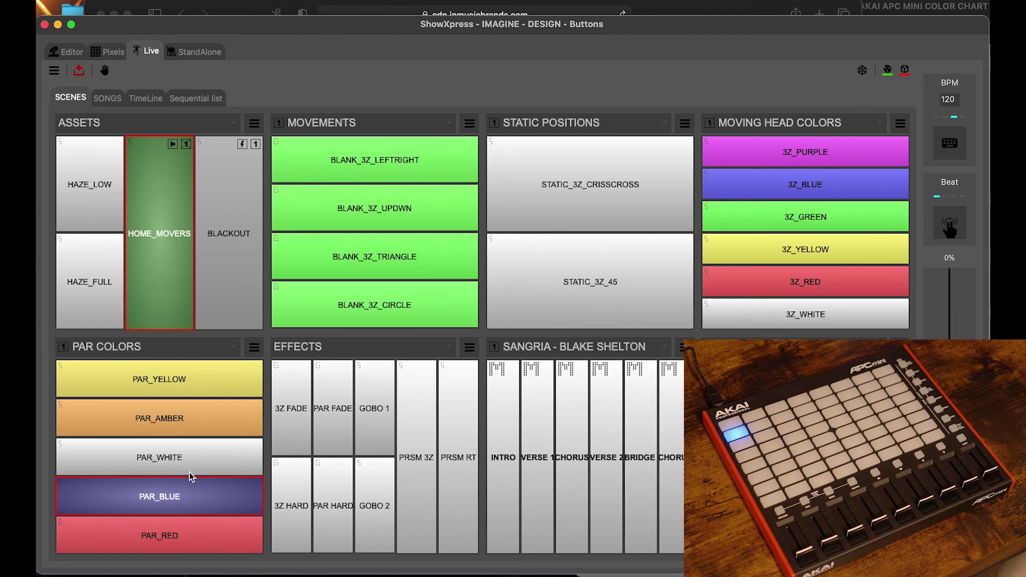
Look up the blinking channels in the MIDI channel table of the browser's protocol document.
right_click(158, 503)
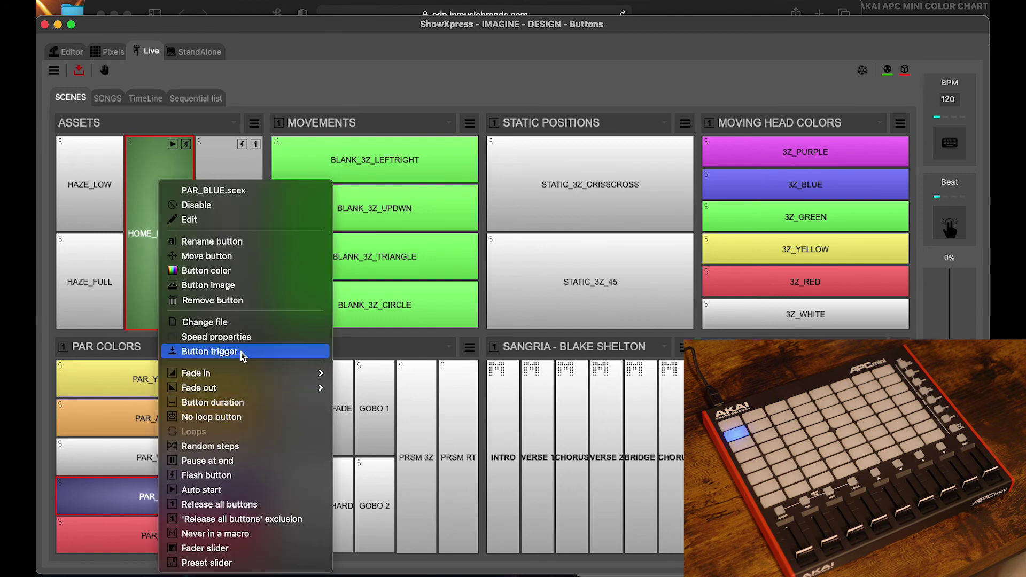
key("Escape")
left_click(216, 8)
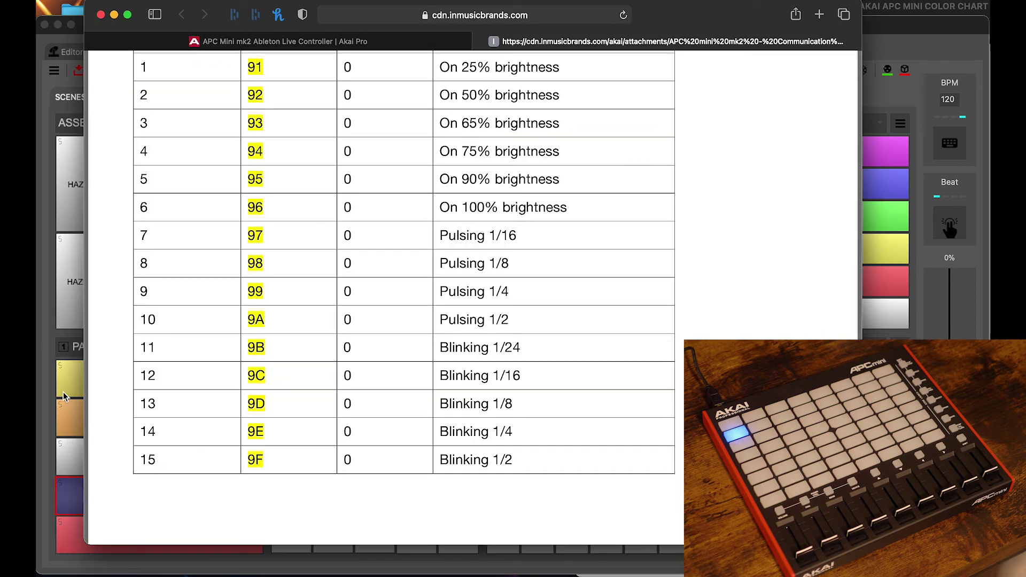
left_click(47, 391)
In ShowXpress, set the PAR_BLUE button trigger's MIDI out channel to 15 for a blinking pad and apply it.
right_click(160, 503)
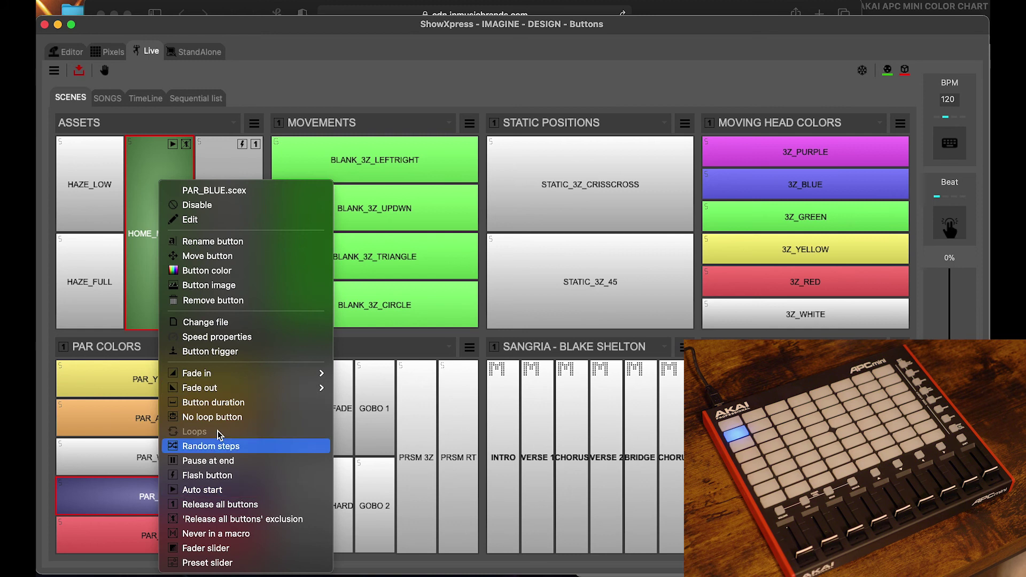
left_click(227, 352)
left_click(419, 347)
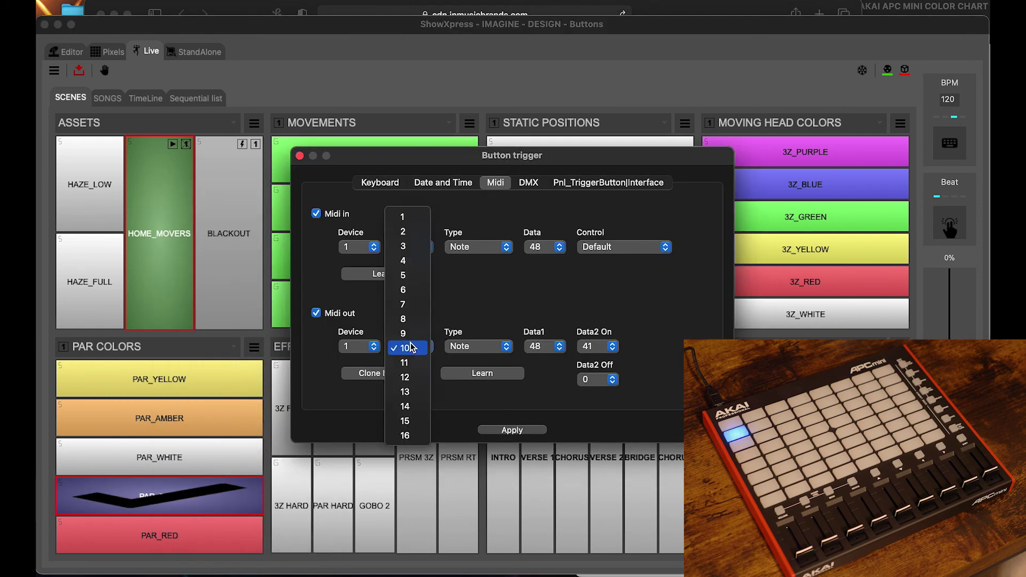
left_click(412, 426)
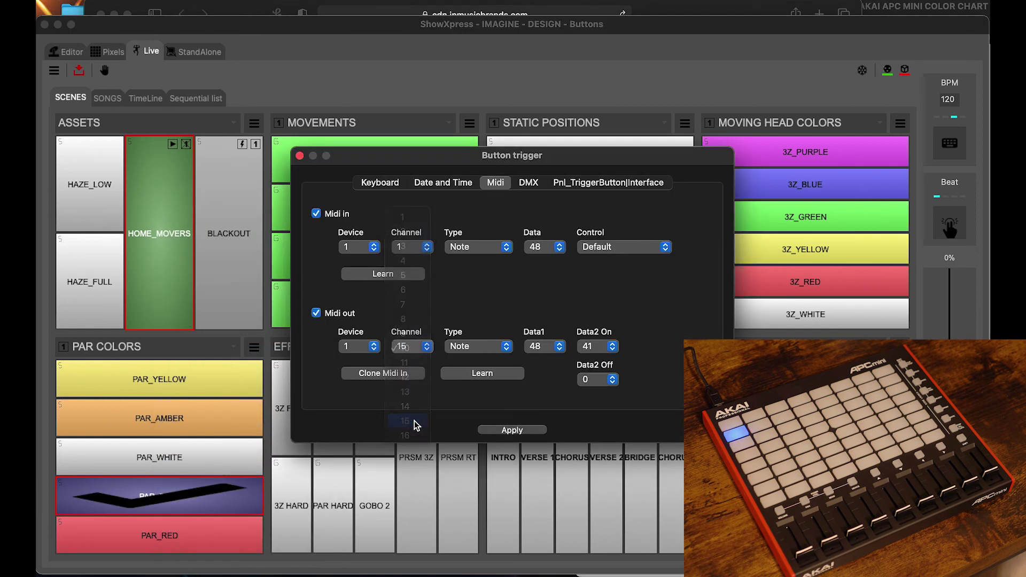
left_click(531, 428)
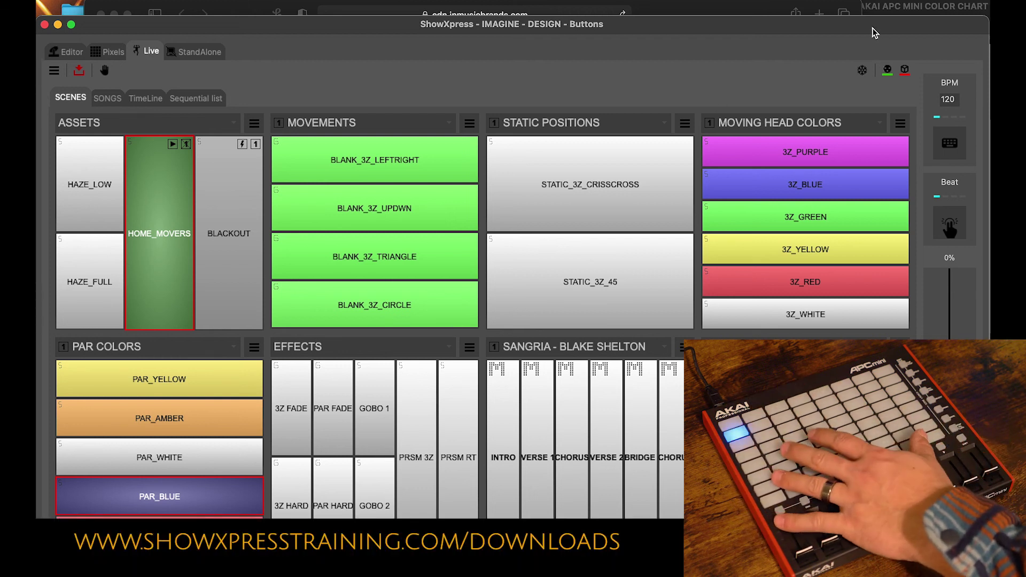
Show the APC mini color chart document, then review the brightness, pulsing and blinking channels in the browser's protocol document.
left_click_drag(936, 2, 716, 28)
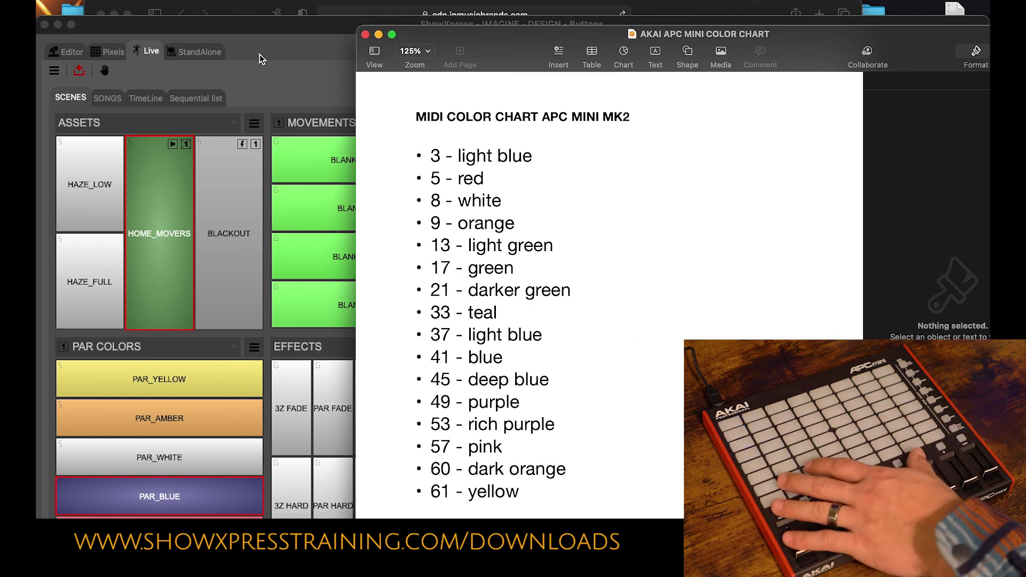
left_click(242, 8)
scroll(307, 171, "down", 10)
scroll(308, 171, "up", 7)
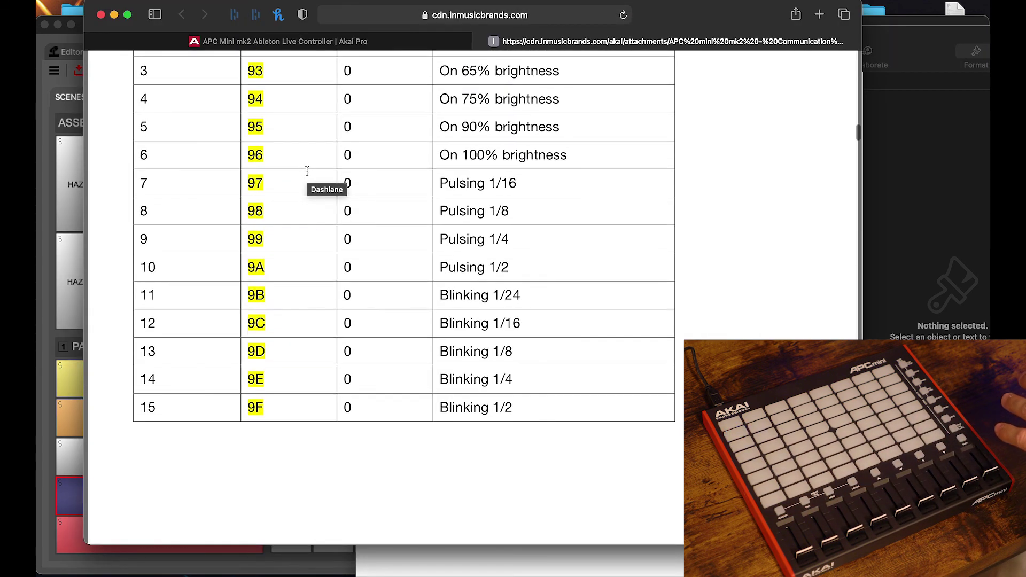
scroll(448, 352, "up", 3)
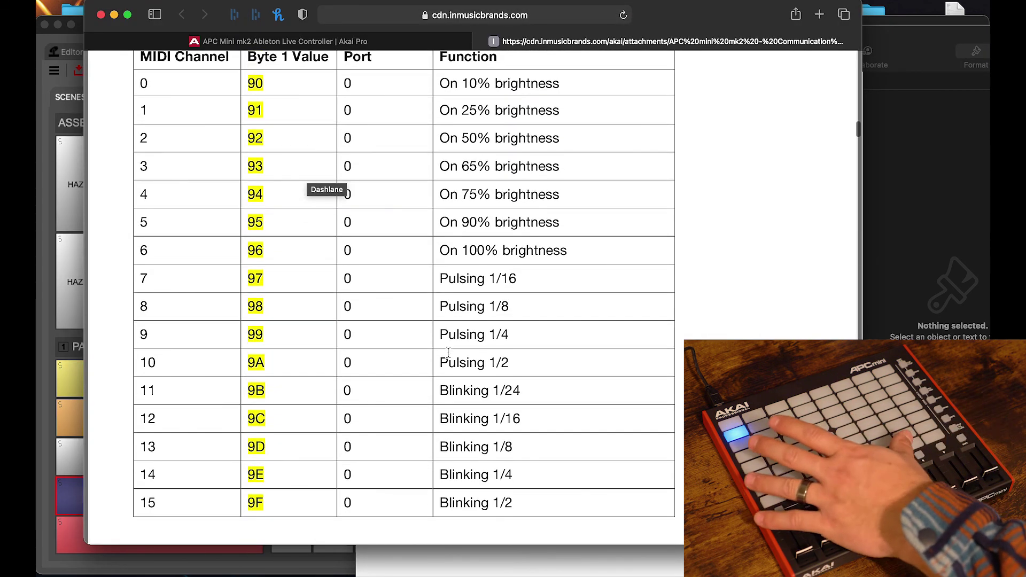
scroll(479, 255, "up", 2)
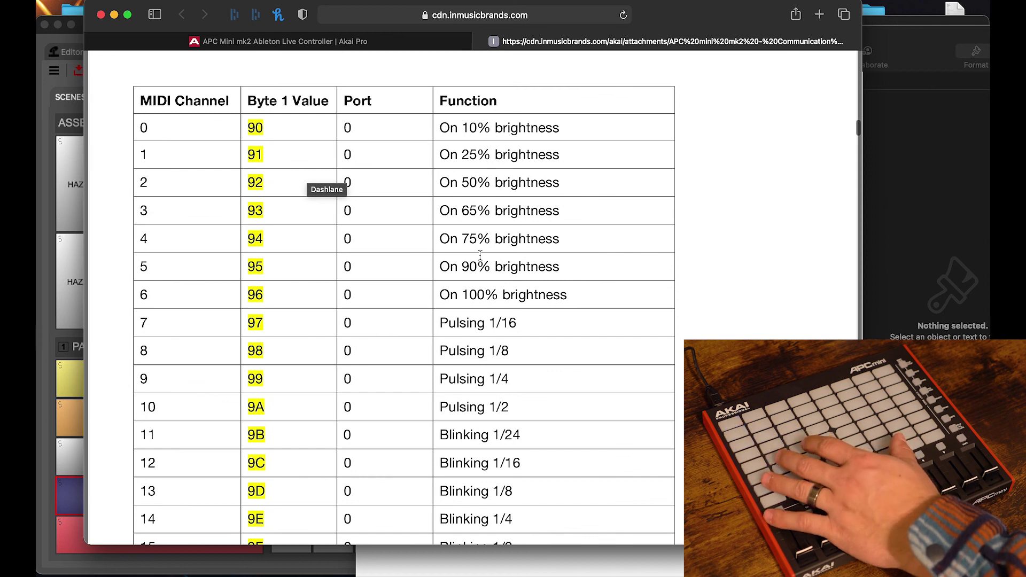